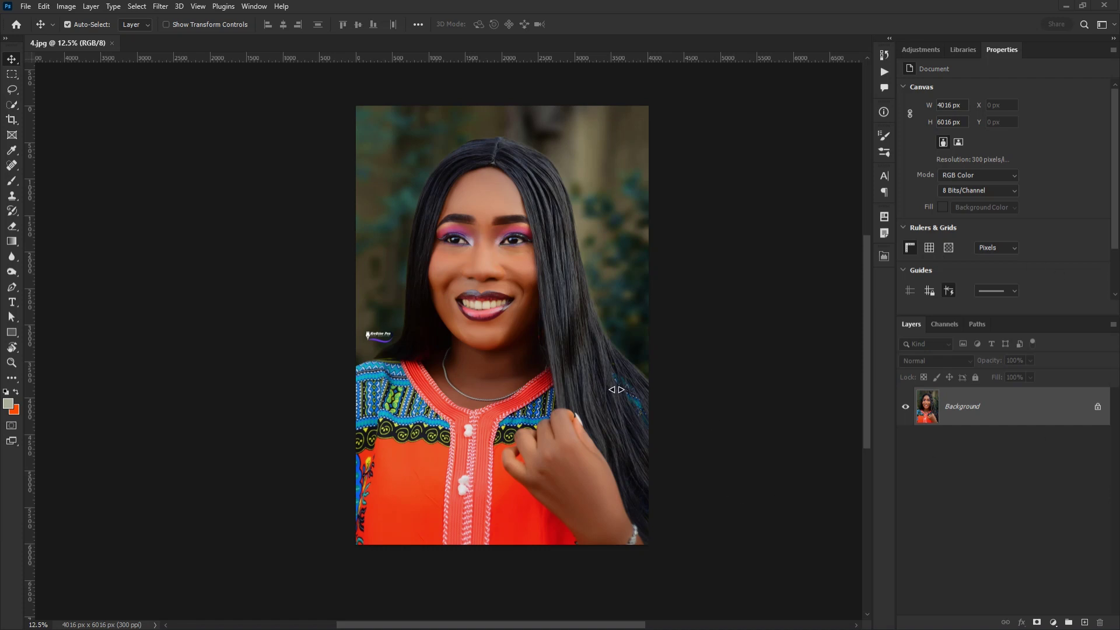
Try a white layer mask and a black layer mask on the Background layer, undoing each one
{"action": "left_click_drag", "start_coordinate": [578, 373], "coordinate": [549, 373]}
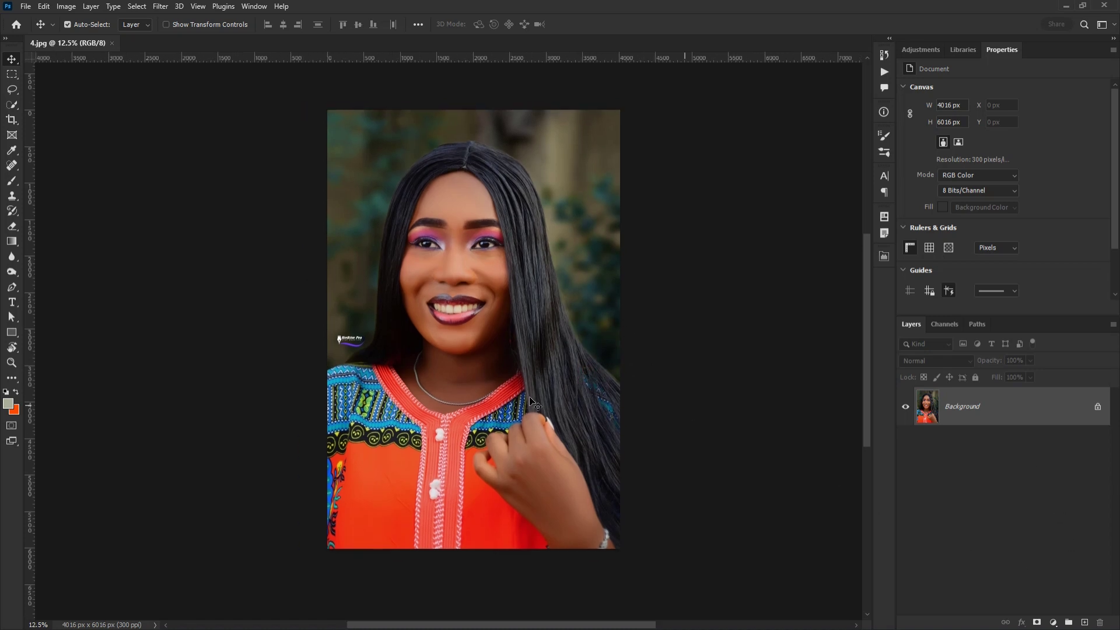
{"action": "left_click", "coordinate": [1037, 622]}
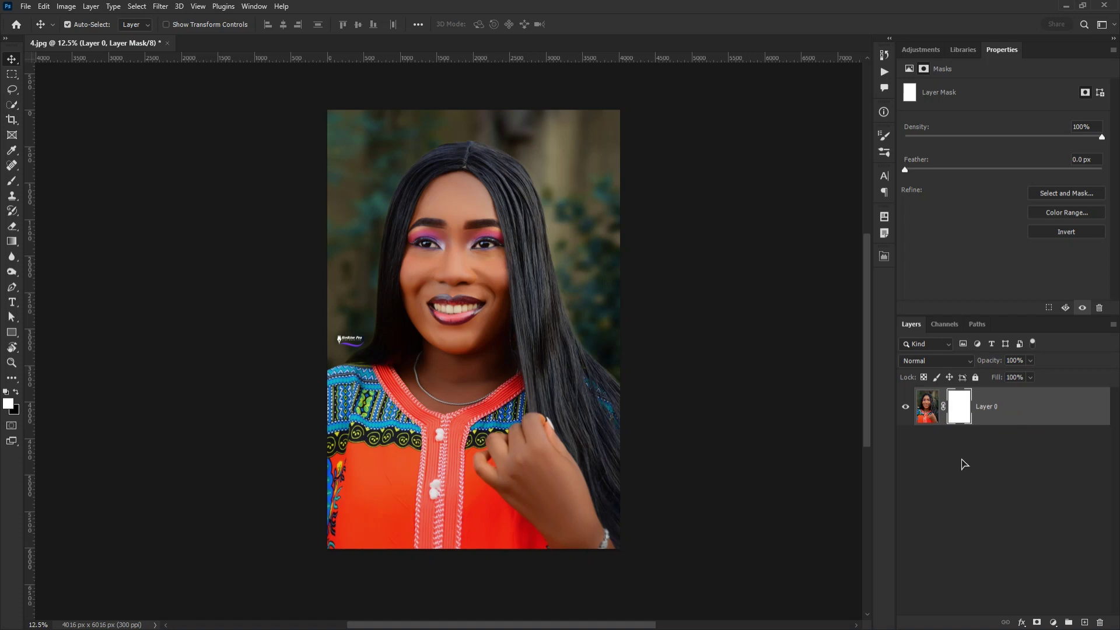
{"action": "key", "text": "ctrl+z"}
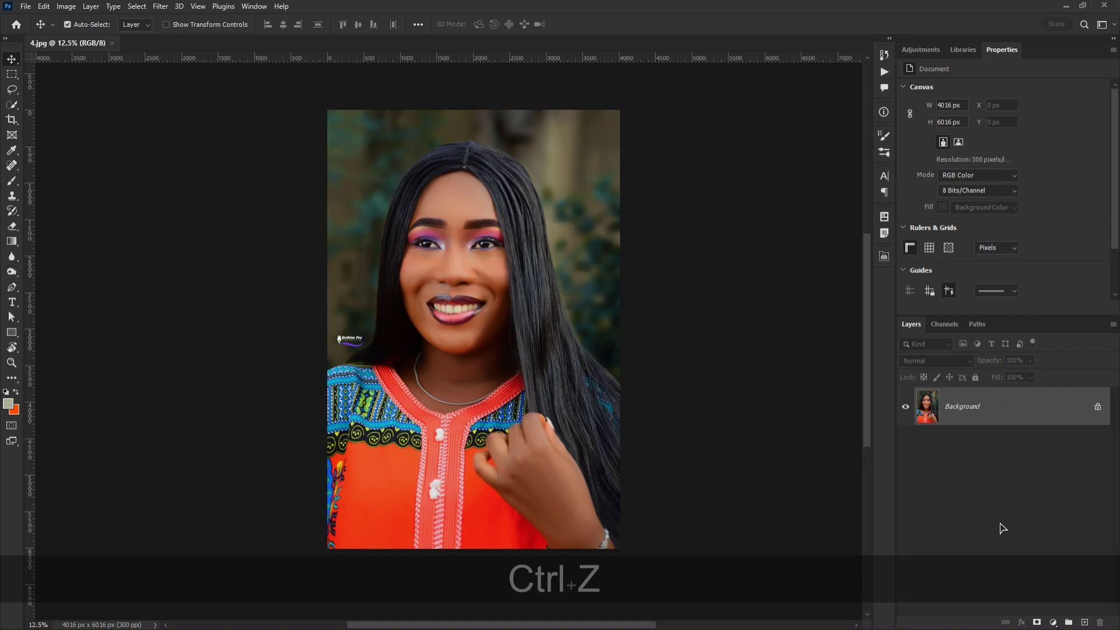
{"action": "left_click", "coordinate": [1038, 623], "text": "alt"}
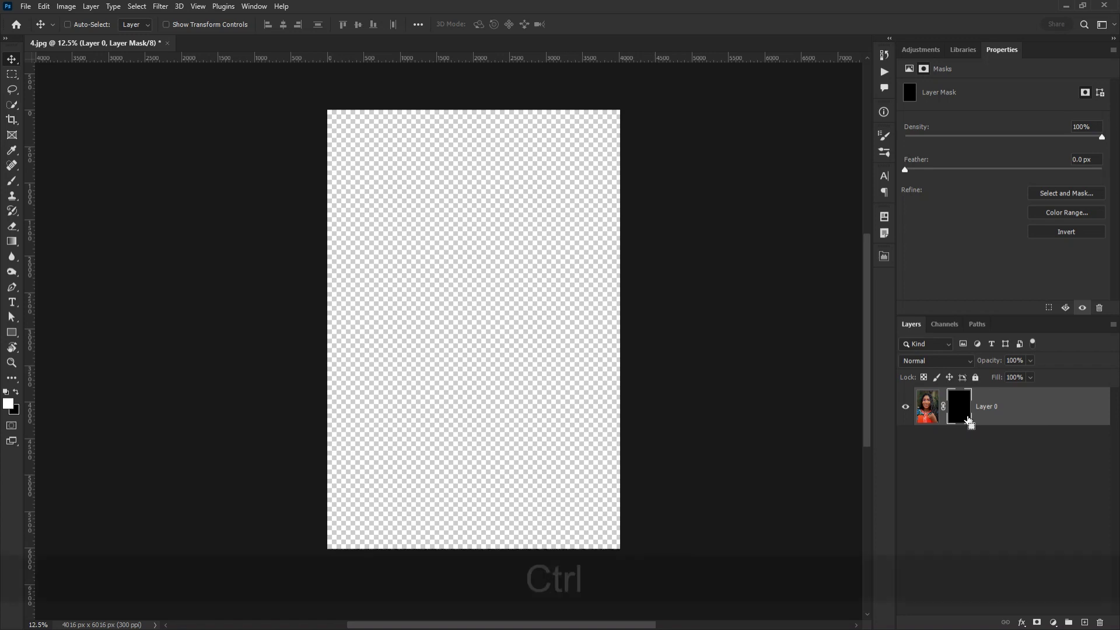
{"action": "key", "text": "ctrl+z"}
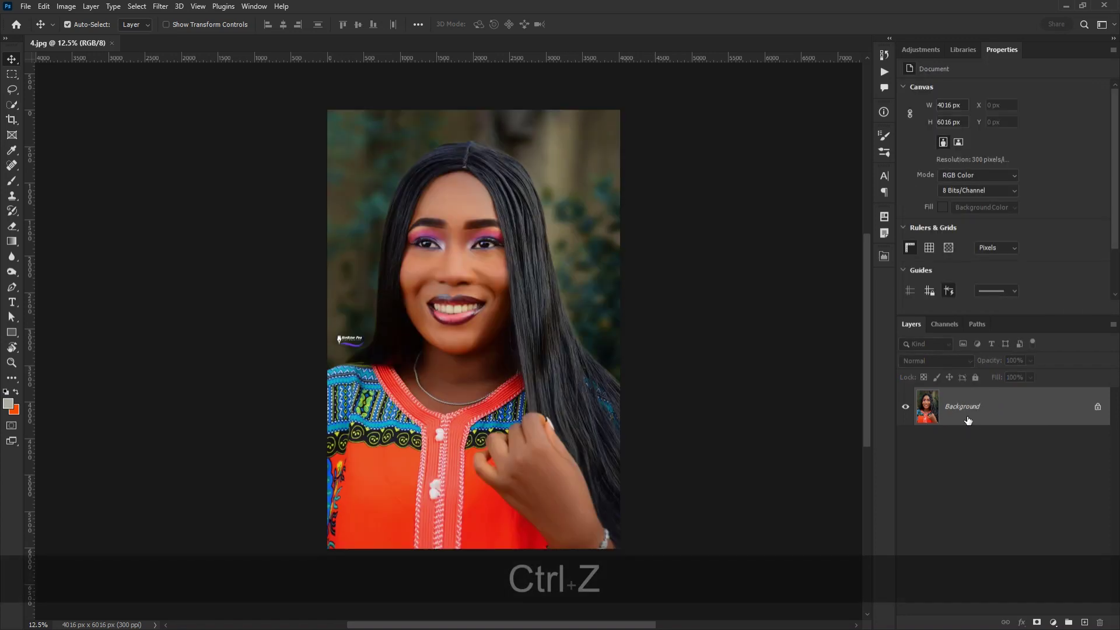
Add a white layer mask to the portrait layer and set up the Brush tool at 646 px for the mask
{"action": "left_click", "coordinate": [1037, 623]}
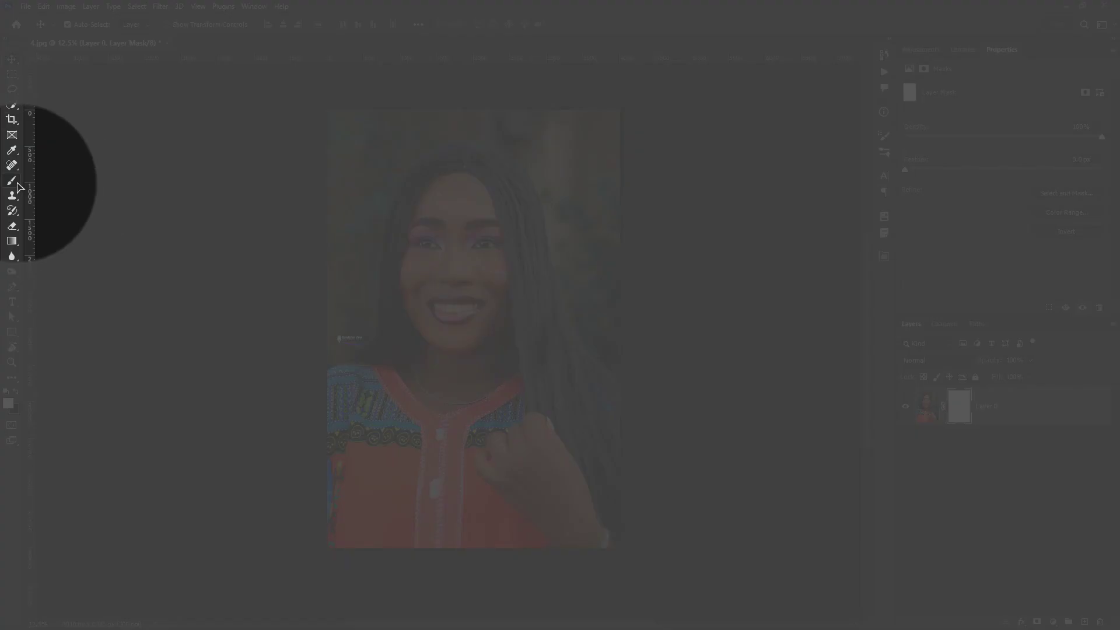
{"action": "left_click", "coordinate": [12, 181]}
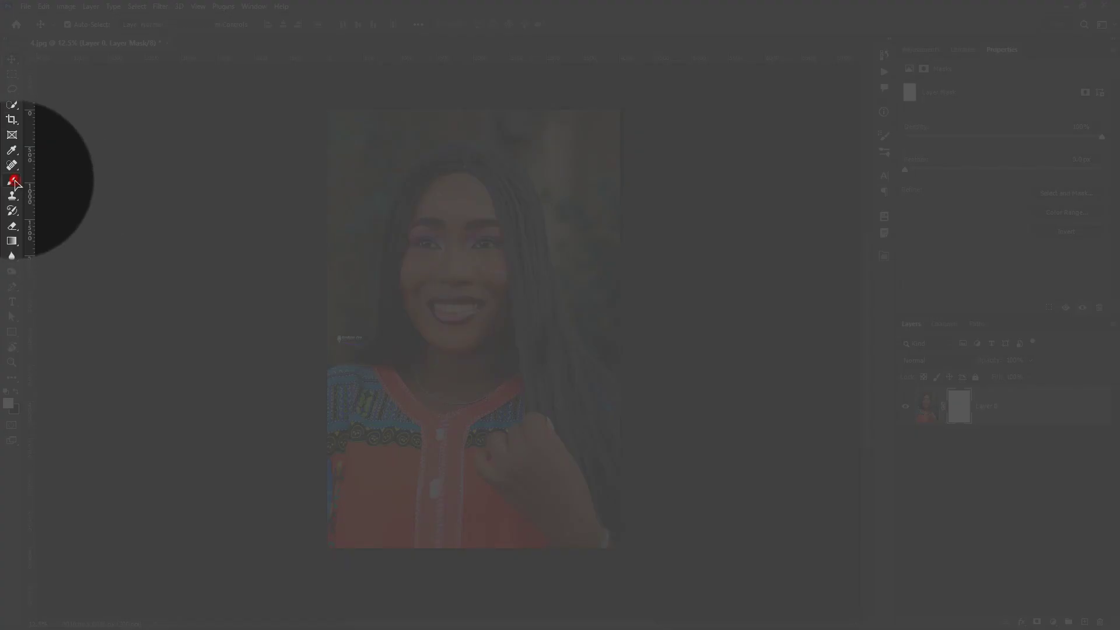
{"action": "right_click", "coordinate": [473, 305], "text": "alt"}
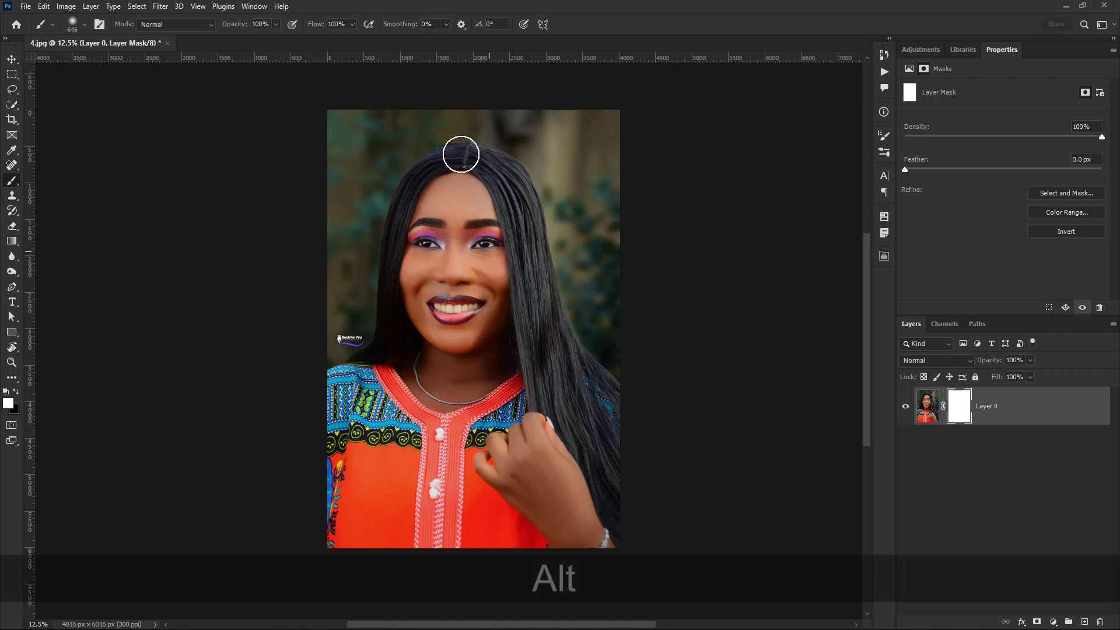
{"action": "left_click", "coordinate": [457, 187]}
{"action": "left_click", "coordinate": [536, 263]}
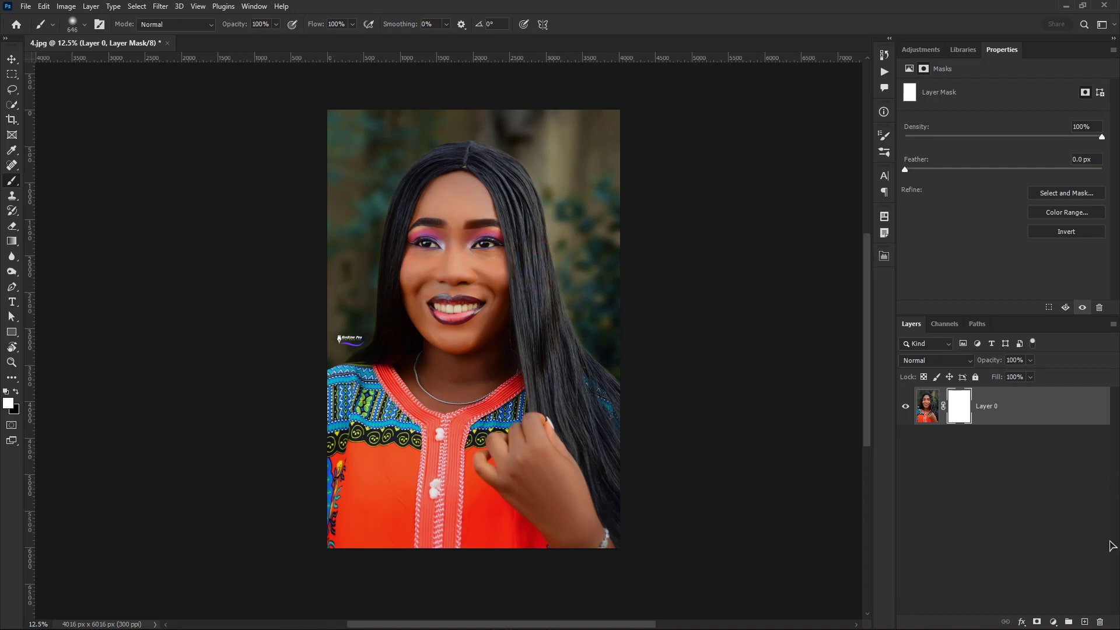
Try a brush stroke on the layer's image instead of its mask, undo it, and make the layer mask active again
{"action": "left_click", "coordinate": [928, 405]}
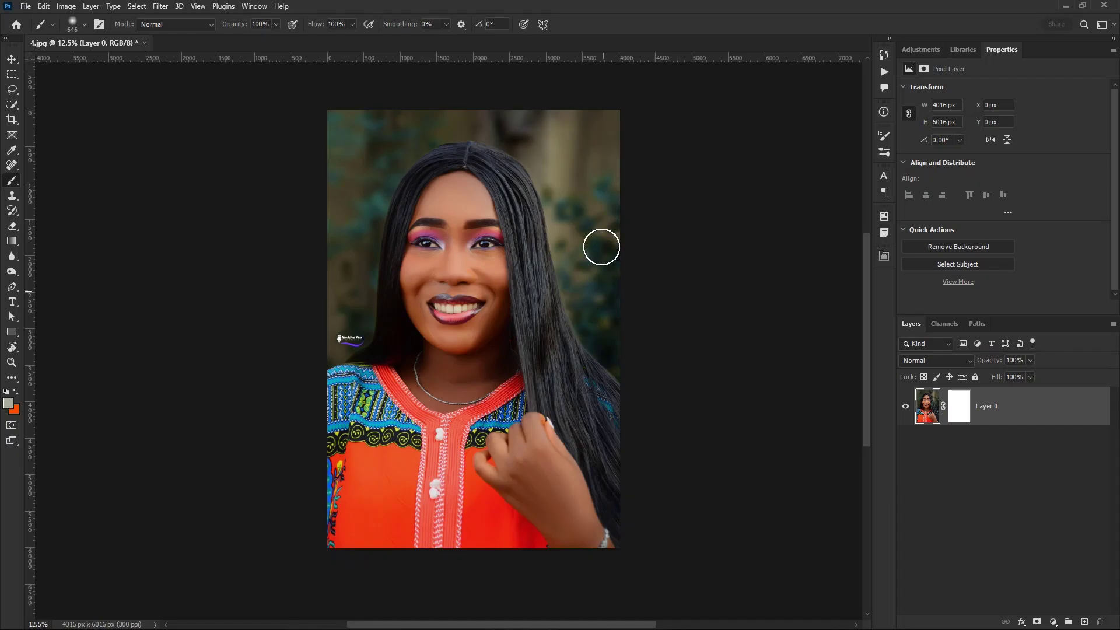
{"action": "mouse_move", "coordinate": [577, 219]}
{"action": "left_mouse_down"}
{"action": "mouse_move", "coordinate": [524, 202]}
{"action": "mouse_move", "coordinate": [510, 184]}
{"action": "mouse_move", "coordinate": [514, 282]}
{"action": "mouse_move", "coordinate": [460, 223]}
{"action": "mouse_move", "coordinate": [484, 251]}
{"action": "left_mouse_up"}
{"action": "key", "text": "ctrl+z"}
{"action": "left_click", "coordinate": [960, 410]}
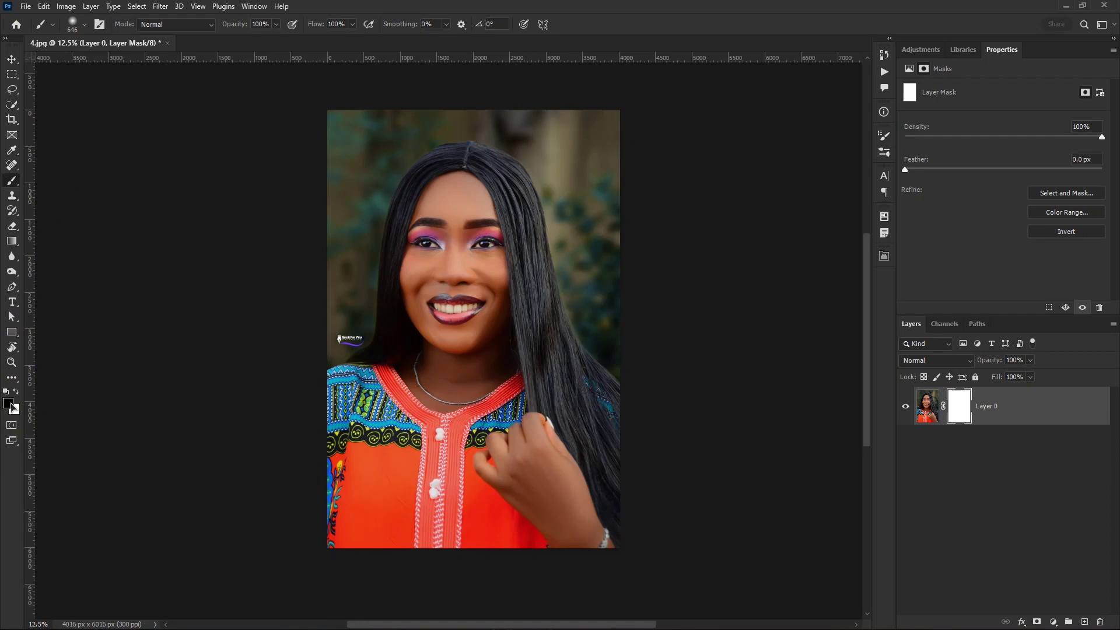
Try painting with black on the layer mask over the hair and eye area, and undo the painting
{"action": "mouse_move", "coordinate": [510, 243]}
{"action": "left_mouse_down"}
{"action": "mouse_move", "coordinate": [559, 248]}
{"action": "mouse_move", "coordinate": [531, 316]}
{"action": "mouse_move", "coordinate": [560, 337]}
{"action": "left_mouse_up"}
{"action": "left_click", "coordinate": [543, 292]}
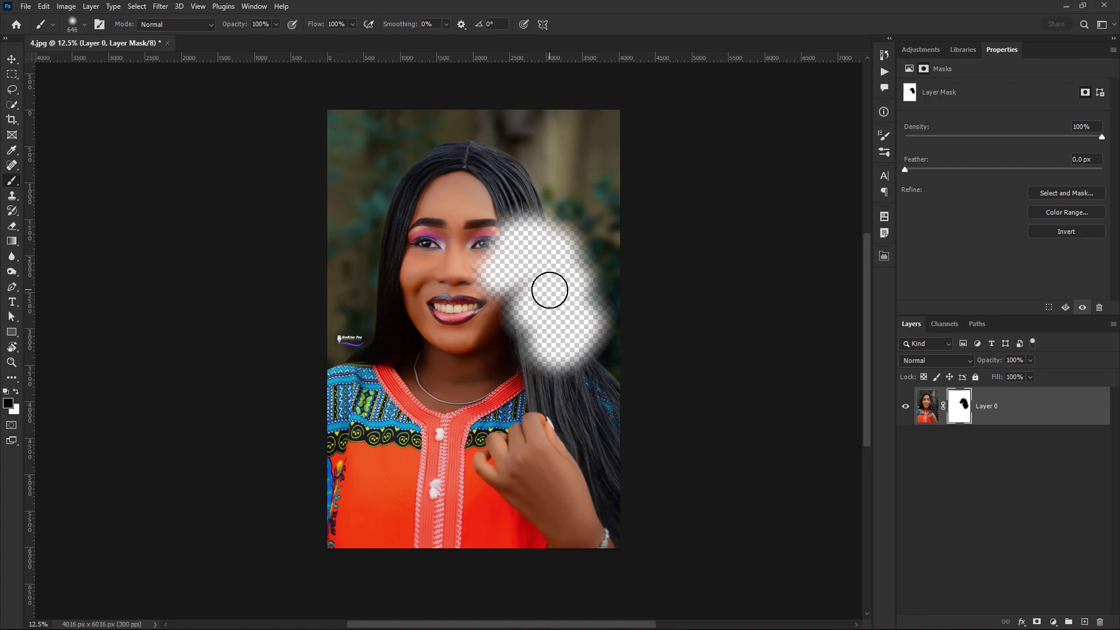
{"action": "key", "text": "ctrl+z"}
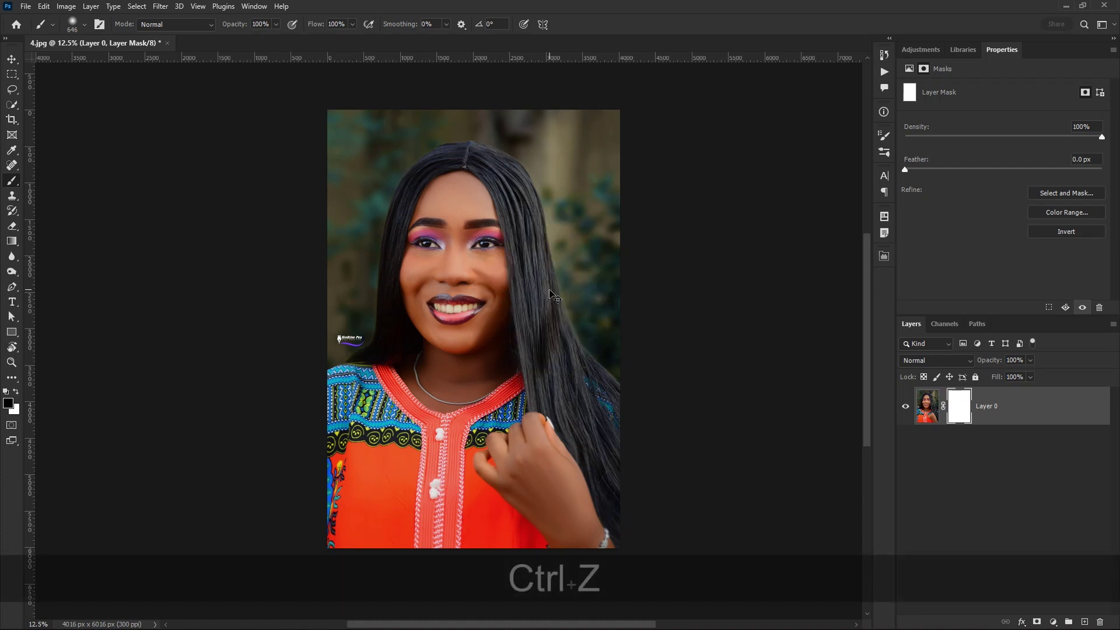
Try erasing the face directly from the layer's image with the Eraser at 1241 px, and undo the erasing
{"action": "left_click", "coordinate": [12, 226]}
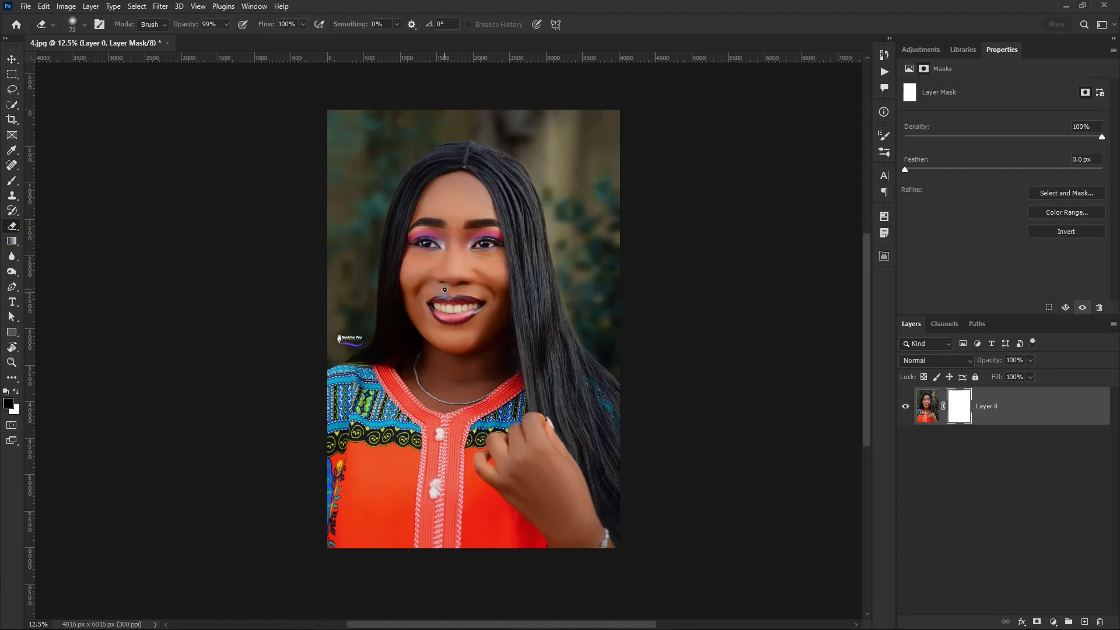
{"action": "left_click_drag", "start_coordinate": [444, 290], "coordinate": [502, 289]}
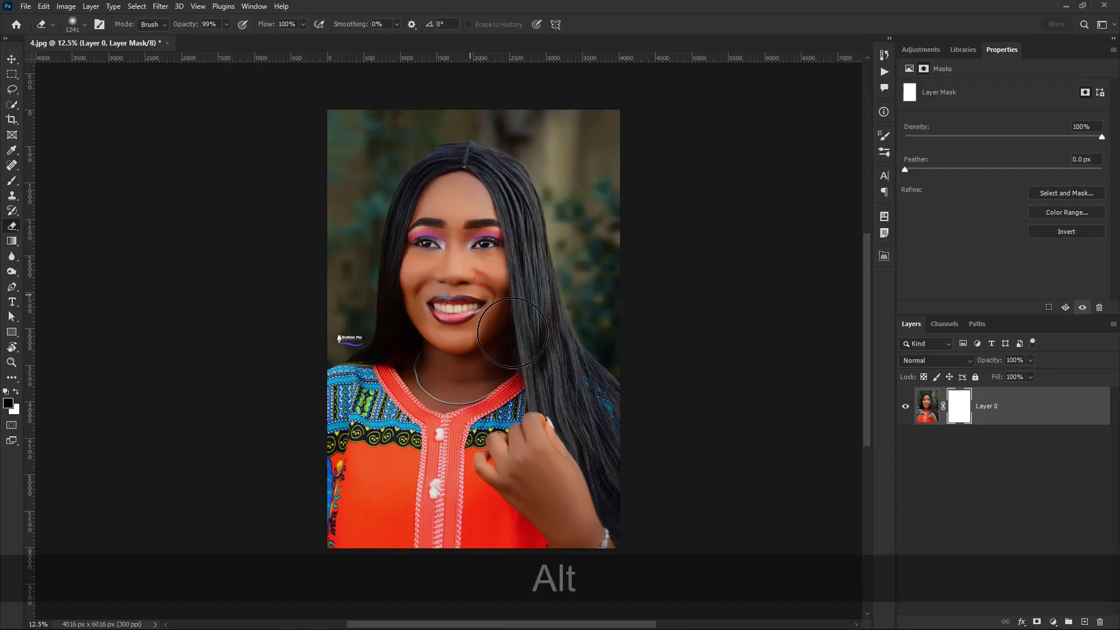
{"action": "left_click", "coordinate": [928, 409]}
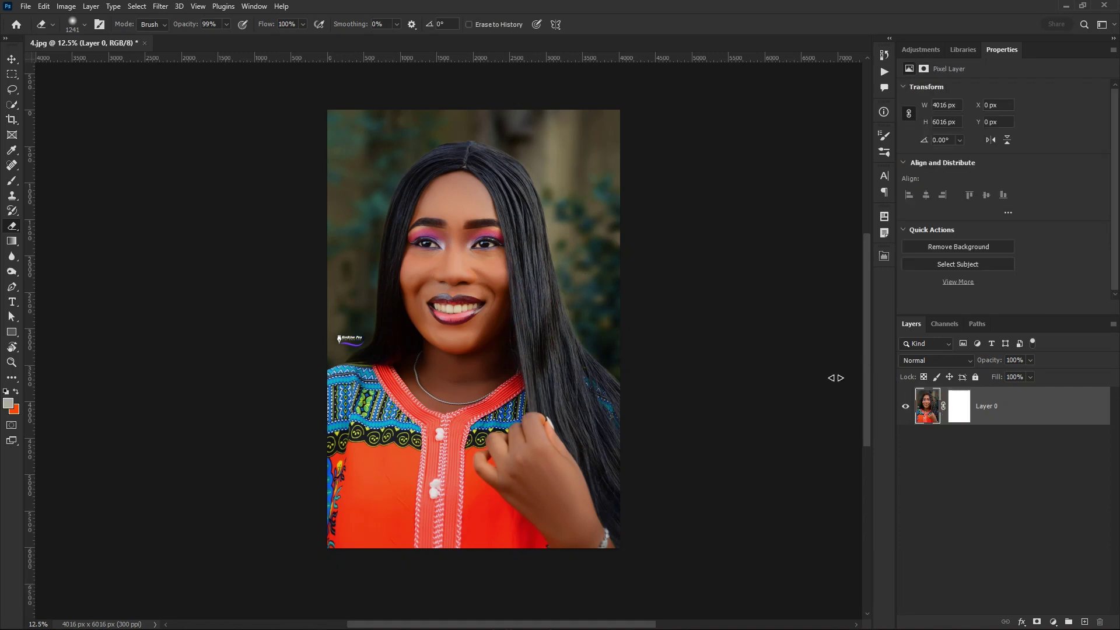
{"action": "mouse_move", "coordinate": [498, 245]}
{"action": "left_mouse_down"}
{"action": "mouse_move", "coordinate": [514, 268]}
{"action": "mouse_move", "coordinate": [551, 271]}
{"action": "mouse_move", "coordinate": [536, 300]}
{"action": "left_mouse_up"}
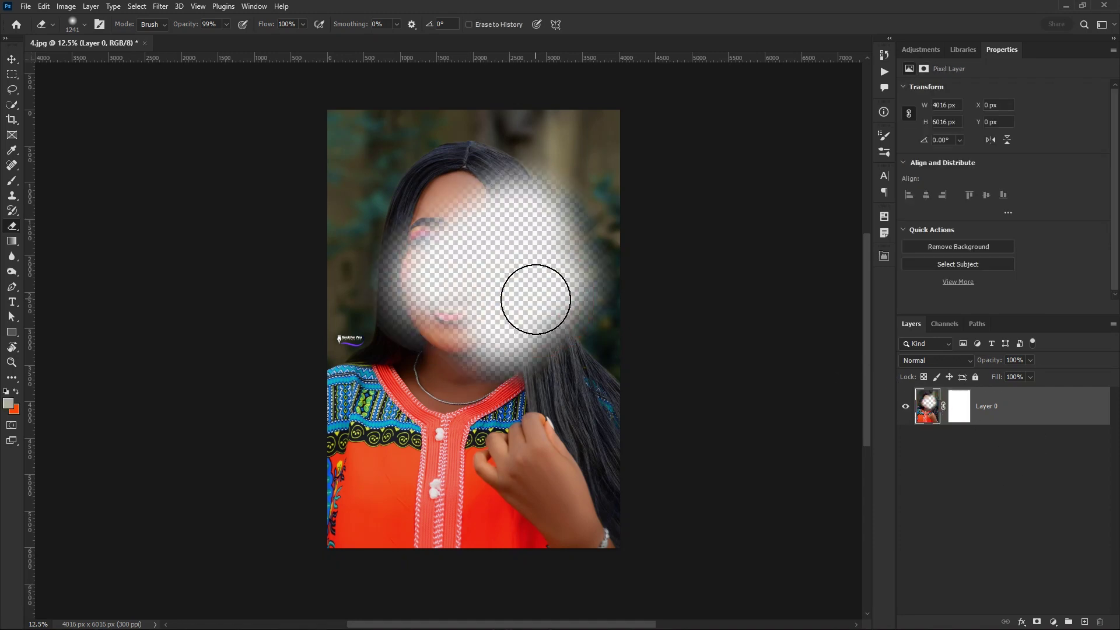
{"action": "key", "text": "ctrl+z"}
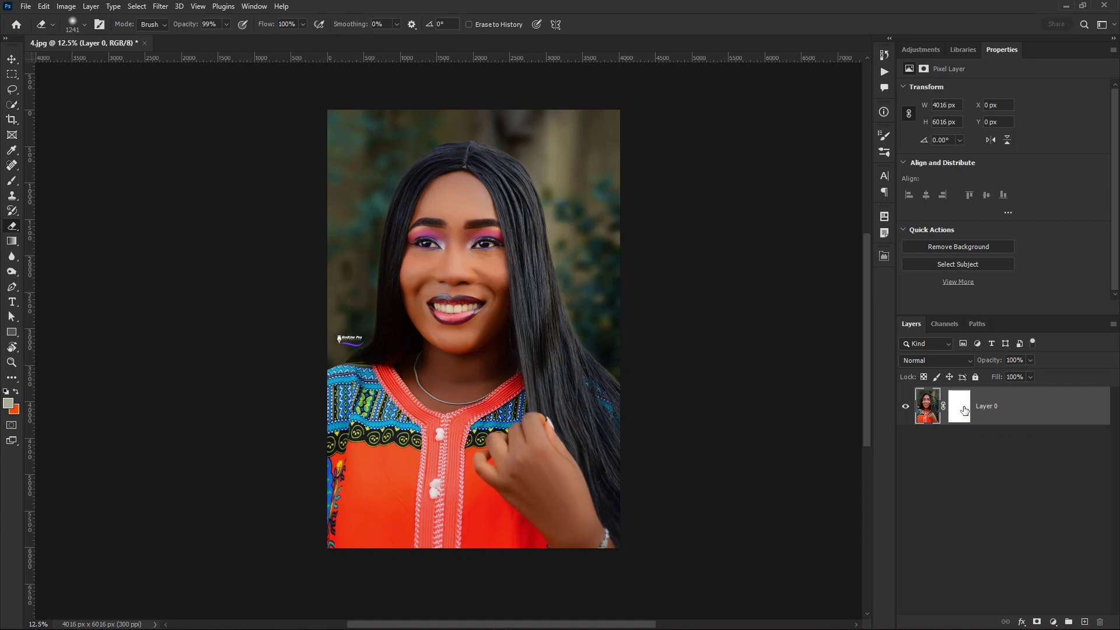
Hide the forehead and upper background by brushing black on the layer mask, and restore the area by brushing white
{"action": "left_click", "coordinate": [962, 406]}
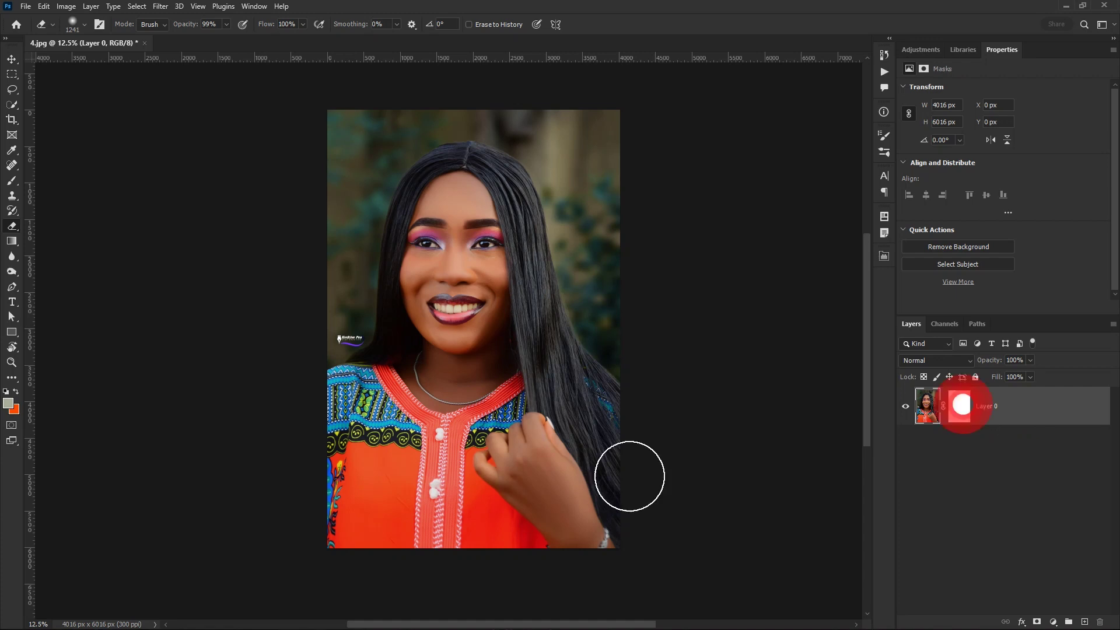
{"action": "left_click", "coordinate": [12, 179]}
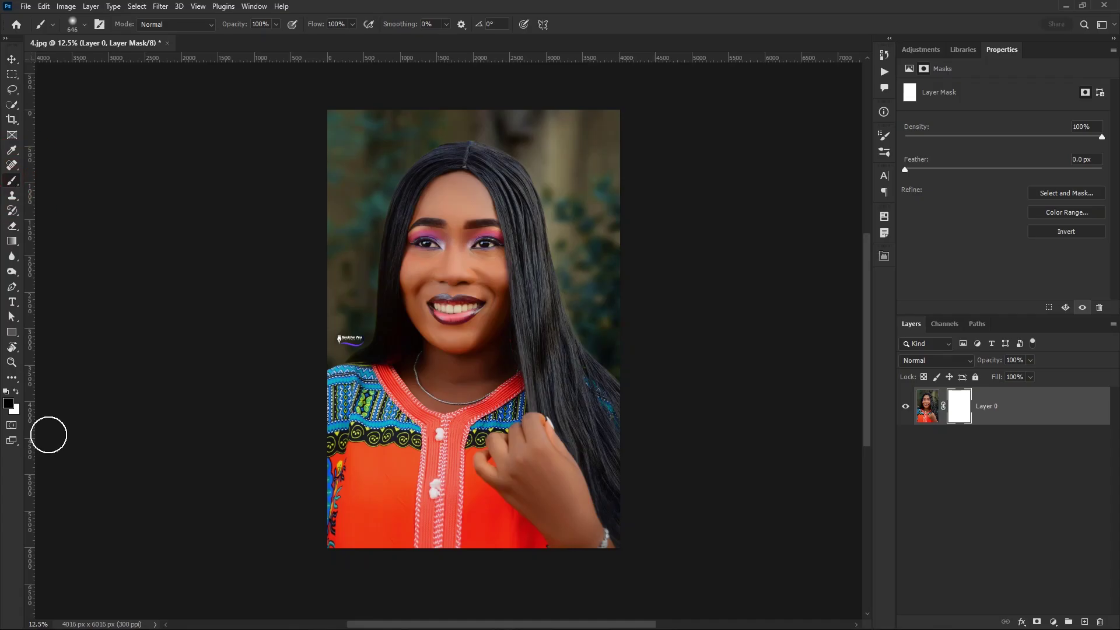
{"action": "mouse_move", "coordinate": [564, 184]}
{"action": "left_mouse_down"}
{"action": "mouse_move", "coordinate": [532, 168]}
{"action": "mouse_move", "coordinate": [541, 150]}
{"action": "mouse_move", "coordinate": [529, 230]}
{"action": "mouse_move", "coordinate": [478, 188]}
{"action": "mouse_move", "coordinate": [593, 203]}
{"action": "mouse_move", "coordinate": [557, 208]}
{"action": "left_mouse_up"}
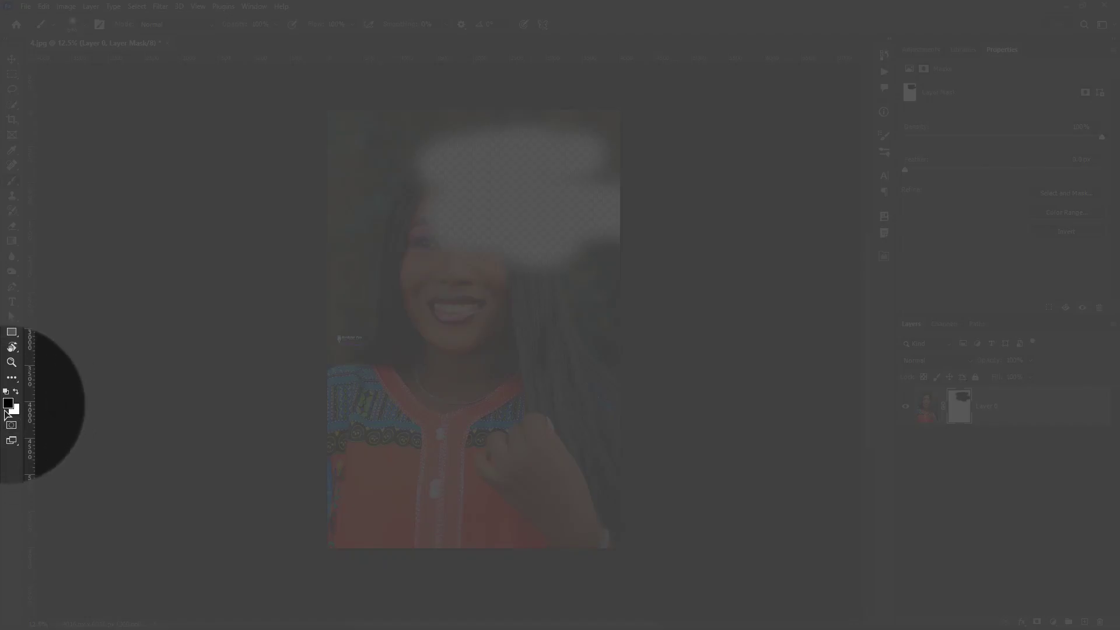
{"action": "left_click", "coordinate": [16, 392]}
{"action": "mouse_move", "coordinate": [466, 245]}
{"action": "left_mouse_down"}
{"action": "mouse_move", "coordinate": [550, 244]}
{"action": "mouse_move", "coordinate": [438, 236]}
{"action": "mouse_move", "coordinate": [531, 224]}
{"action": "mouse_move", "coordinate": [531, 260]}
{"action": "mouse_move", "coordinate": [520, 259]}
{"action": "mouse_move", "coordinate": [528, 215]}
{"action": "mouse_move", "coordinate": [576, 237]}
{"action": "mouse_move", "coordinate": [648, 221]}
{"action": "mouse_move", "coordinate": [554, 193]}
{"action": "mouse_move", "coordinate": [667, 209]}
{"action": "mouse_move", "coordinate": [586, 174]}
{"action": "mouse_move", "coordinate": [443, 168]}
{"action": "mouse_move", "coordinate": [468, 136]}
{"action": "mouse_move", "coordinate": [575, 149]}
{"action": "mouse_move", "coordinate": [419, 179]}
{"action": "left_mouse_up"}
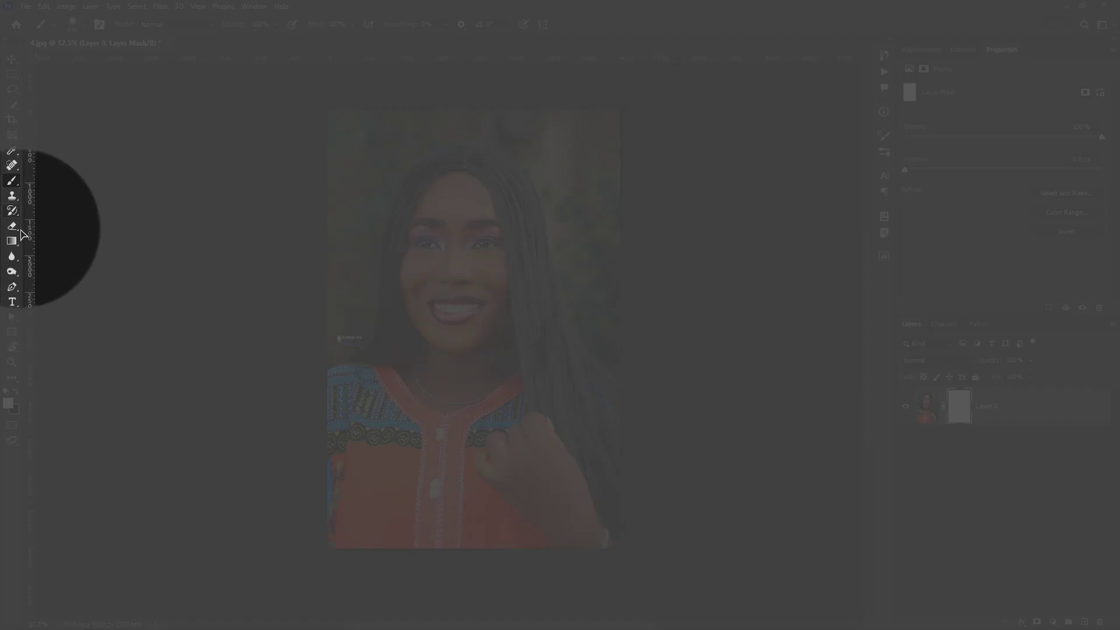
Erase a broad band across the eyes, forehead and upper background directly from the layer's image with the Eraser
{"action": "left_click", "coordinate": [13, 227]}
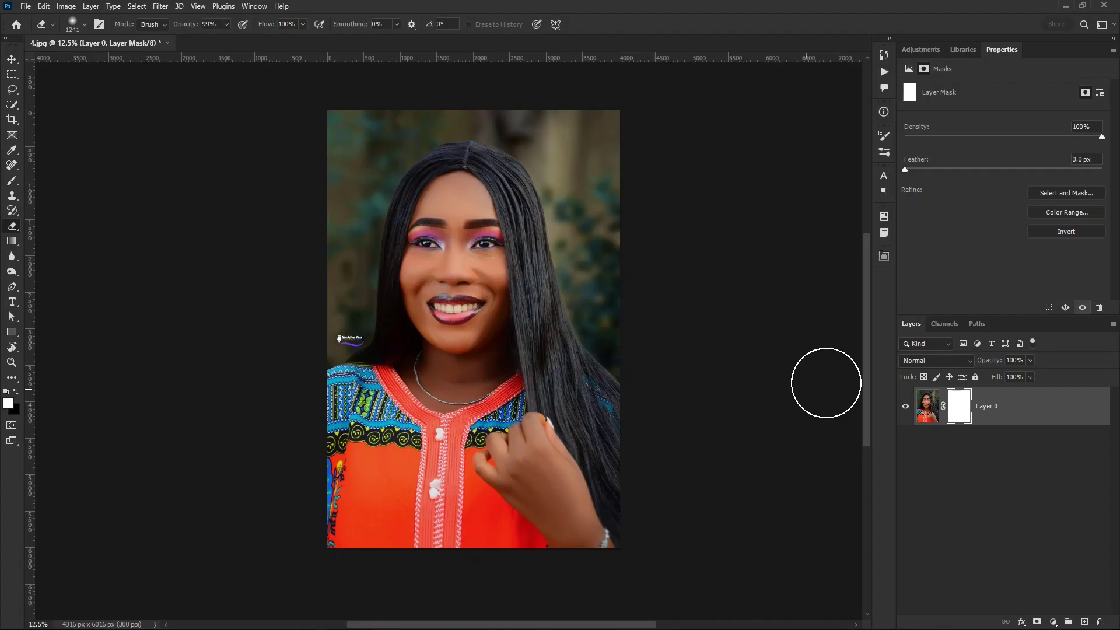
{"action": "left_click", "coordinate": [926, 410]}
{"action": "mouse_move", "coordinate": [496, 200]}
{"action": "left_mouse_down"}
{"action": "mouse_move", "coordinate": [449, 175]}
{"action": "mouse_move", "coordinate": [580, 245]}
{"action": "mouse_move", "coordinate": [513, 239]}
{"action": "mouse_move", "coordinate": [570, 296]}
{"action": "mouse_move", "coordinate": [387, 175]}
{"action": "mouse_move", "coordinate": [424, 201]}
{"action": "mouse_move", "coordinate": [362, 193]}
{"action": "mouse_move", "coordinate": [425, 202]}
{"action": "left_mouse_up"}
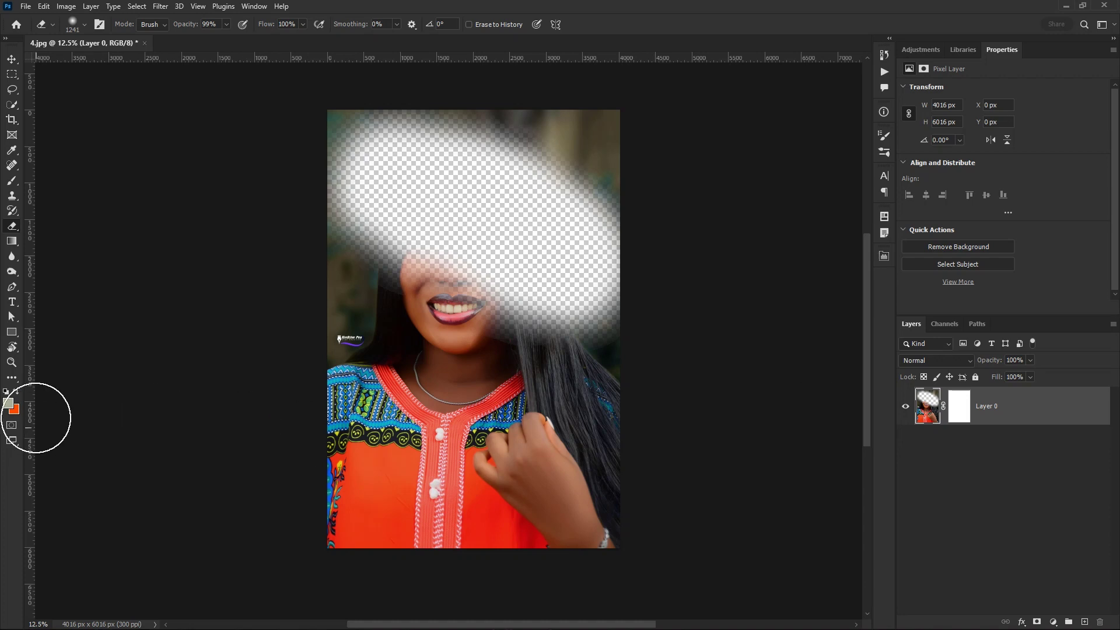
With the layer's image active, set the foreground colour to lime bfff00 and the background colour to violet 4800ff, and return to the Eraser
{"action": "left_click", "coordinate": [8, 405]}
{"action": "left_click_drag", "start_coordinate": [838, 192], "coordinate": [870, 162]}
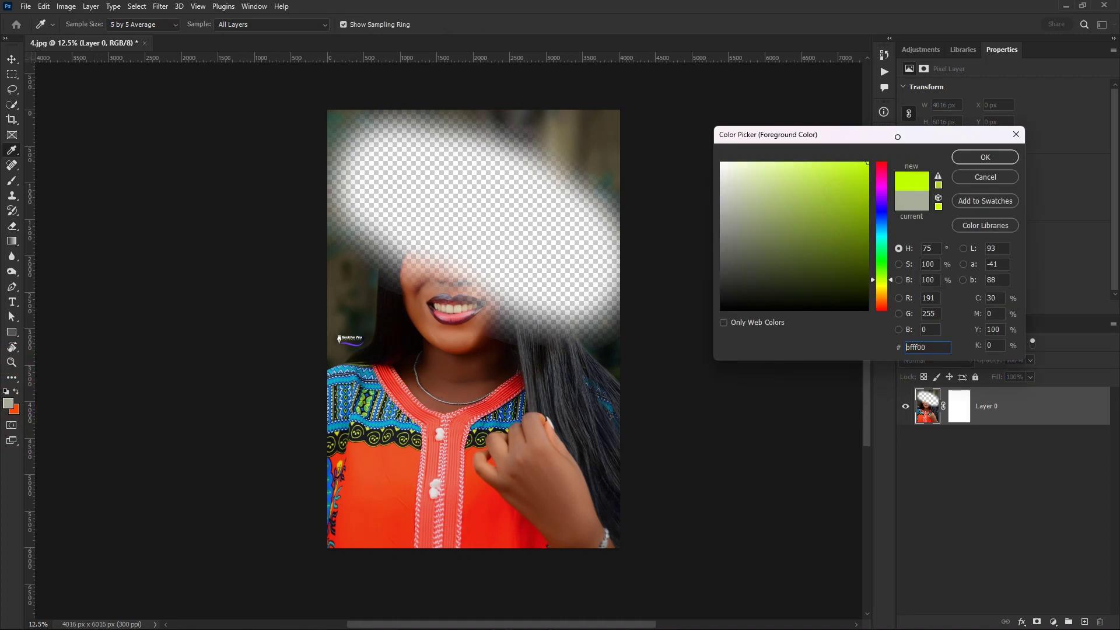
{"action": "left_click", "coordinate": [985, 158]}
{"action": "left_click", "coordinate": [13, 411]}
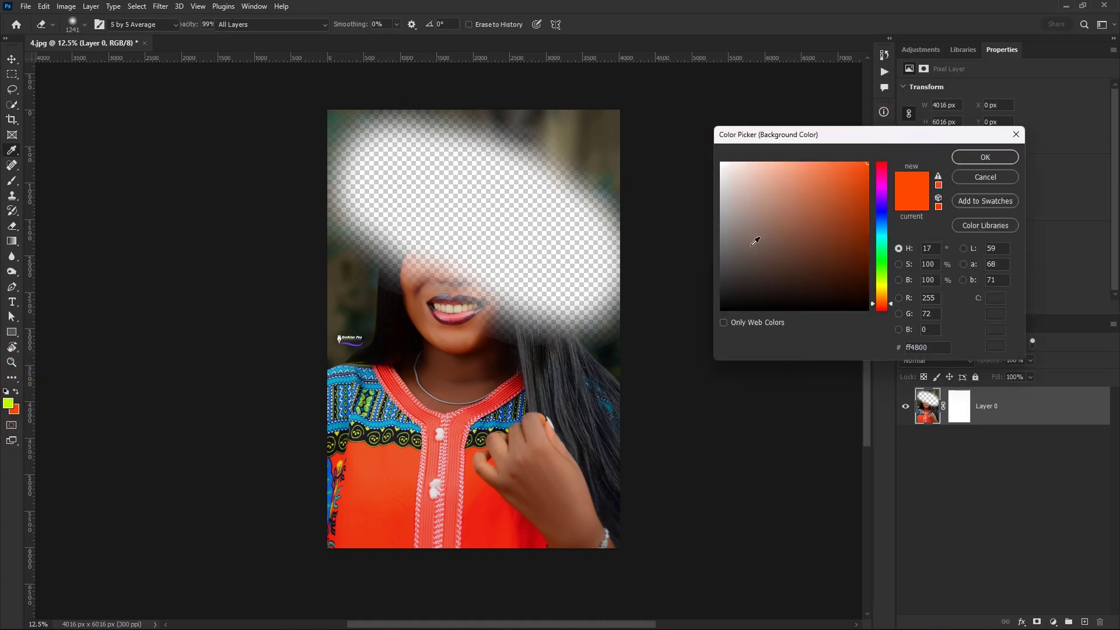
{"action": "left_click_drag", "start_coordinate": [882, 213], "coordinate": [882, 204]}
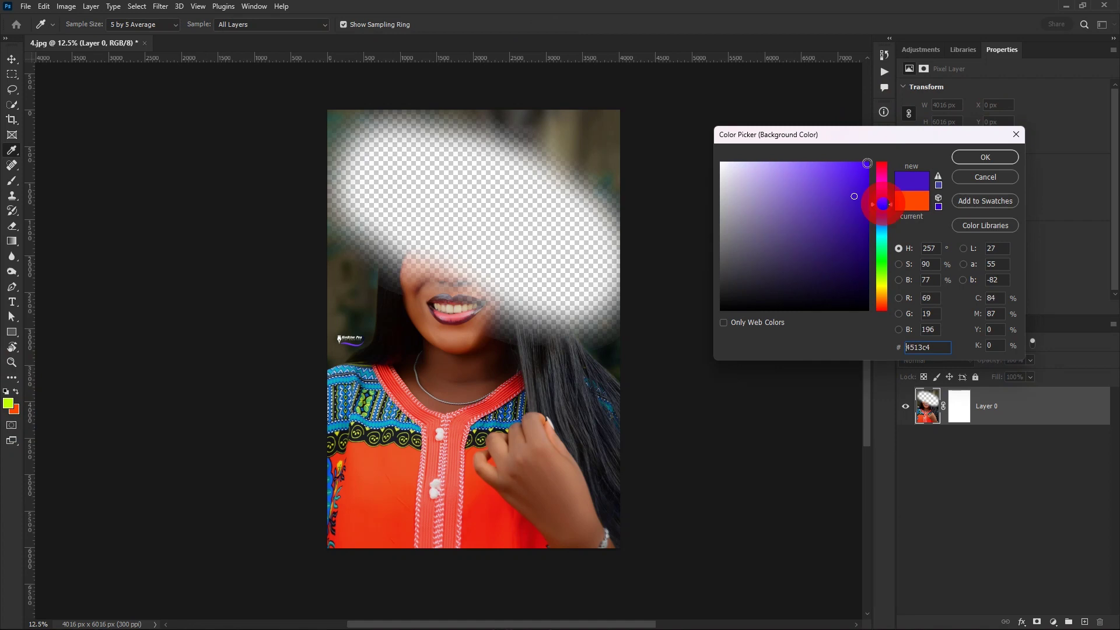
{"action": "left_click_drag", "start_coordinate": [866, 164], "coordinate": [886, 153]}
{"action": "left_click", "coordinate": [1000, 158]}
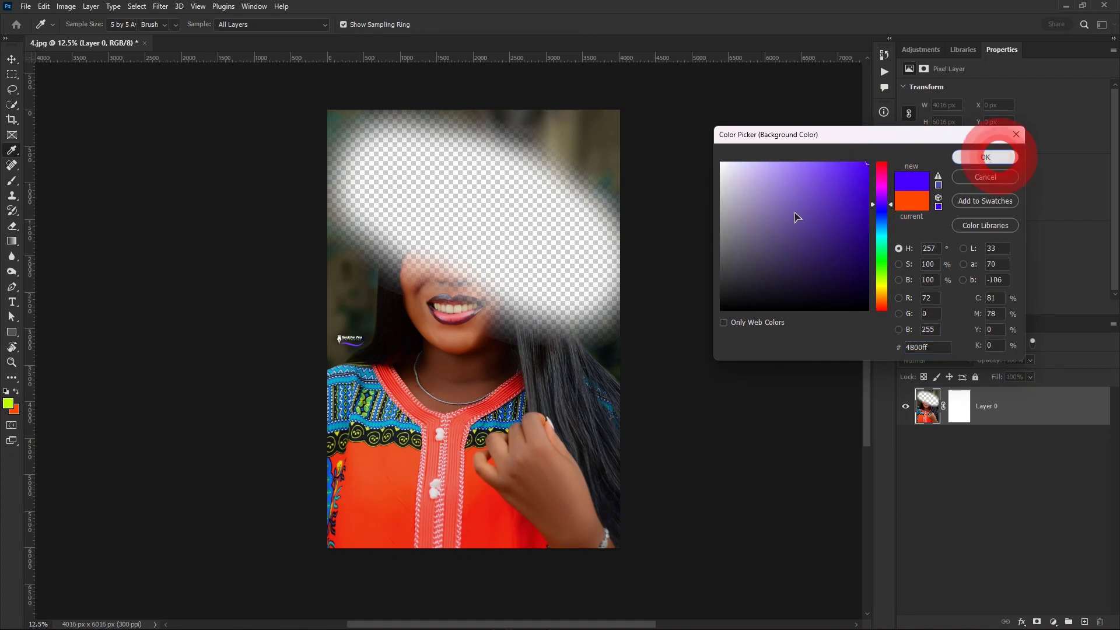
{"action": "key", "text": "e"}
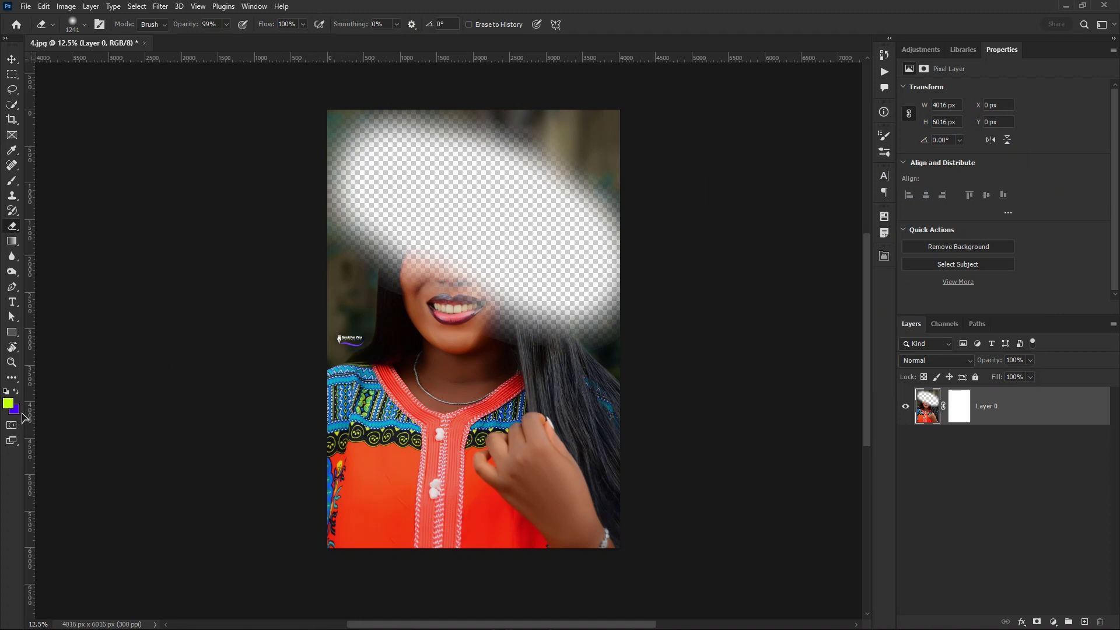
Hide the hair and background in the photo's upper right by brushing black on the layer mask
{"action": "left_click", "coordinate": [961, 408]}
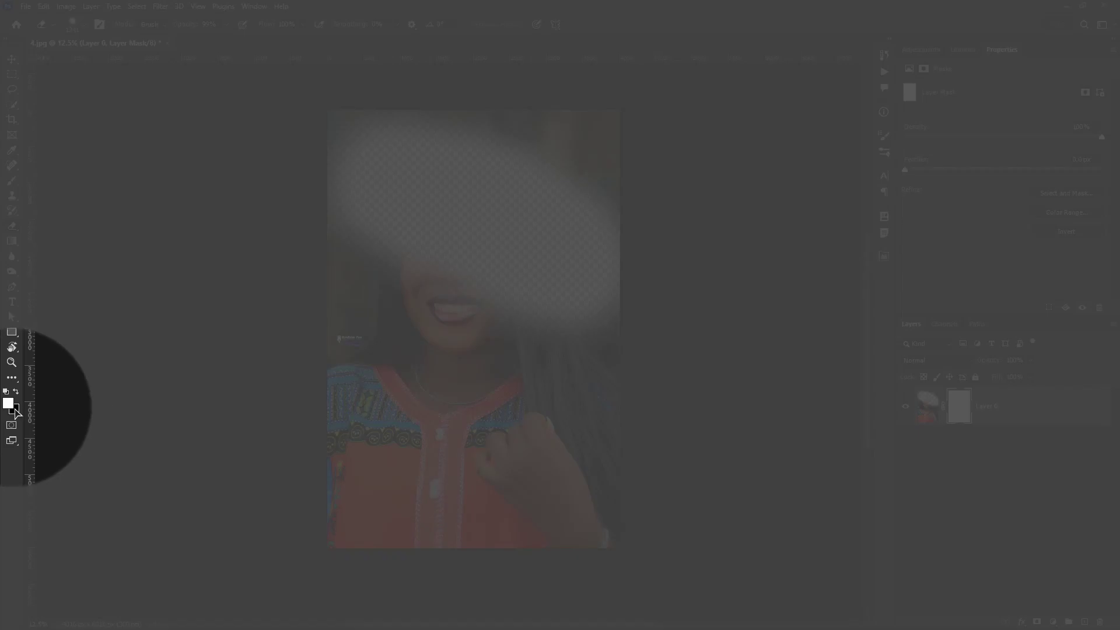
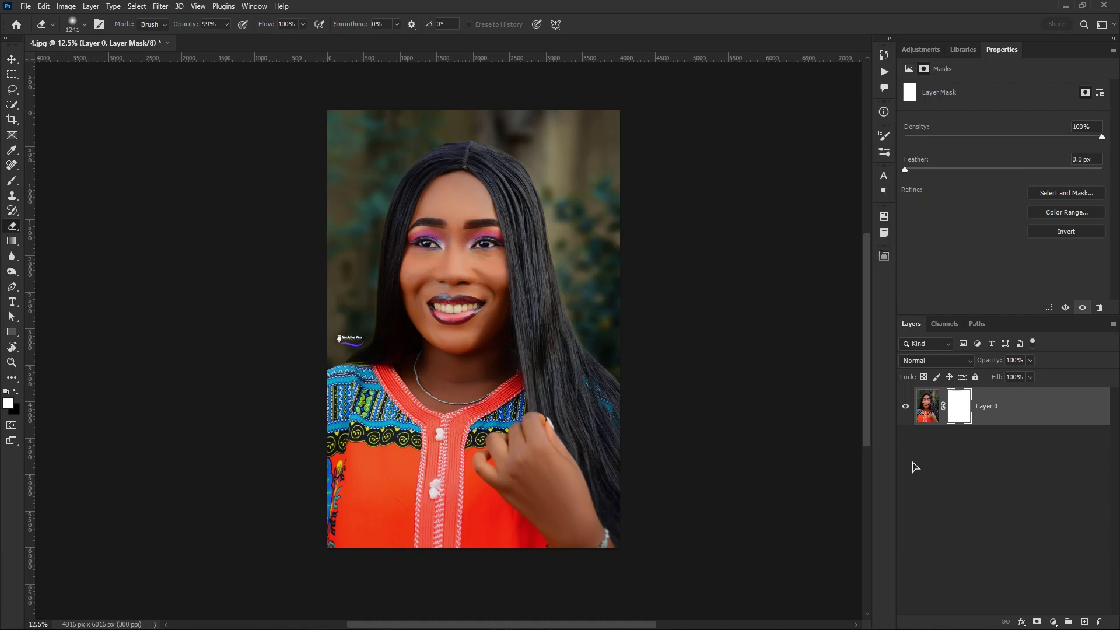
{"action": "left_click", "coordinate": [11, 181]}
{"action": "key", "text": "x"}
{"action": "mouse_move", "coordinate": [511, 279]}
{"action": "left_mouse_down"}
{"action": "mouse_move", "coordinate": [573, 345]}
{"action": "mouse_move", "coordinate": [581, 233]}
{"action": "mouse_move", "coordinate": [625, 185]}
{"action": "mouse_move", "coordinate": [601, 158]}
{"action": "mouse_move", "coordinate": [562, 168]}
{"action": "mouse_move", "coordinate": [516, 153]}
{"action": "left_mouse_up"}
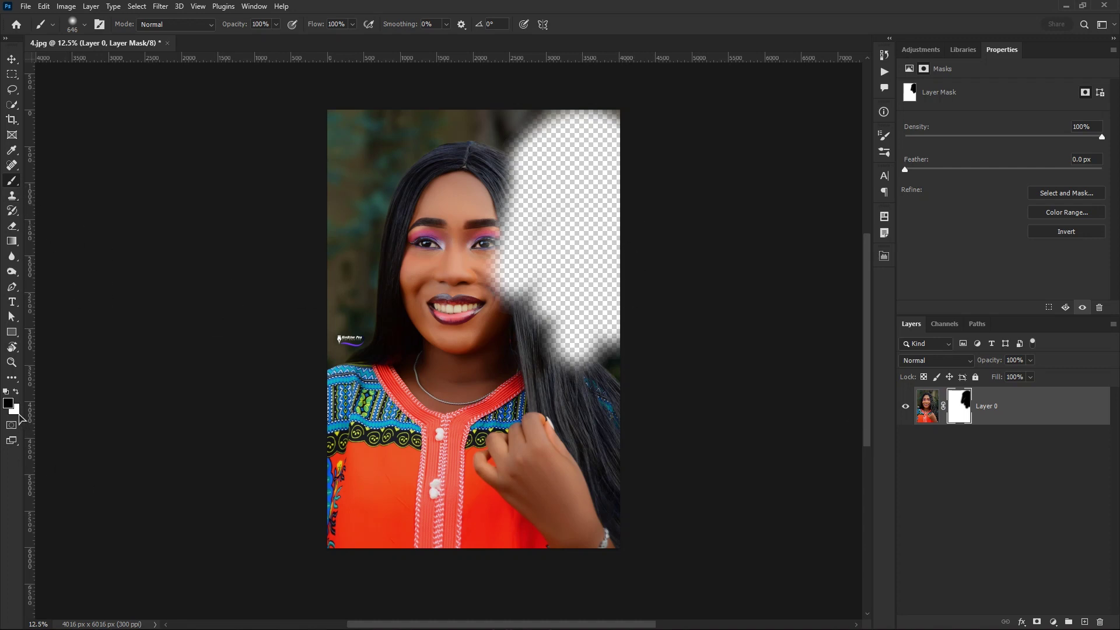
Switch the foreground colour to white and disable the layer mask without deleting it
{"action": "left_click", "coordinate": [19, 393]}
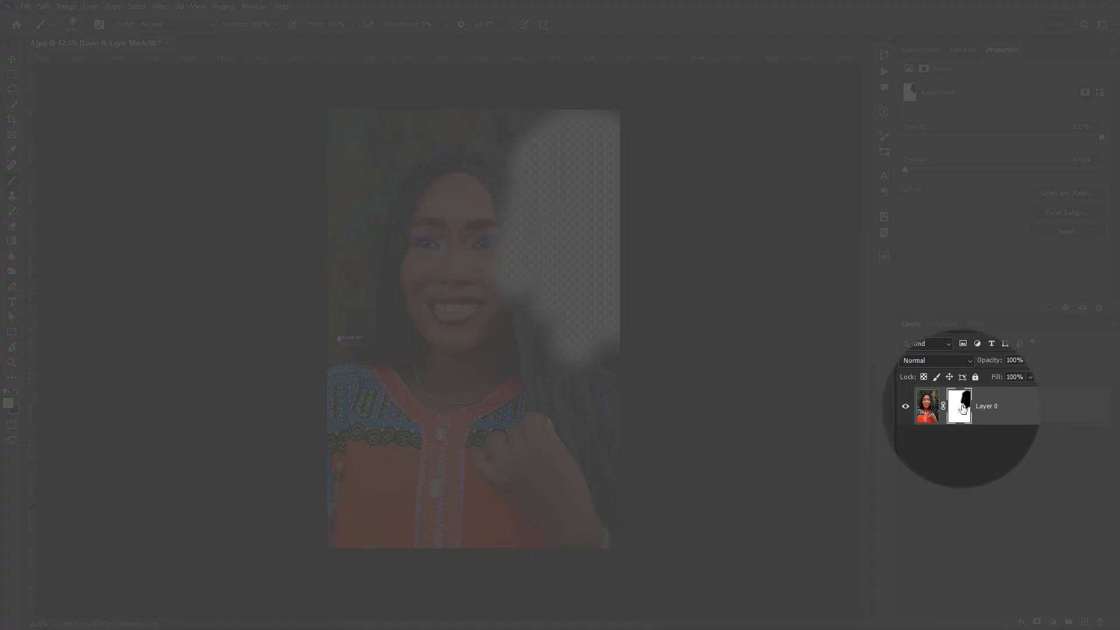
{"action": "key", "text": "shift"}
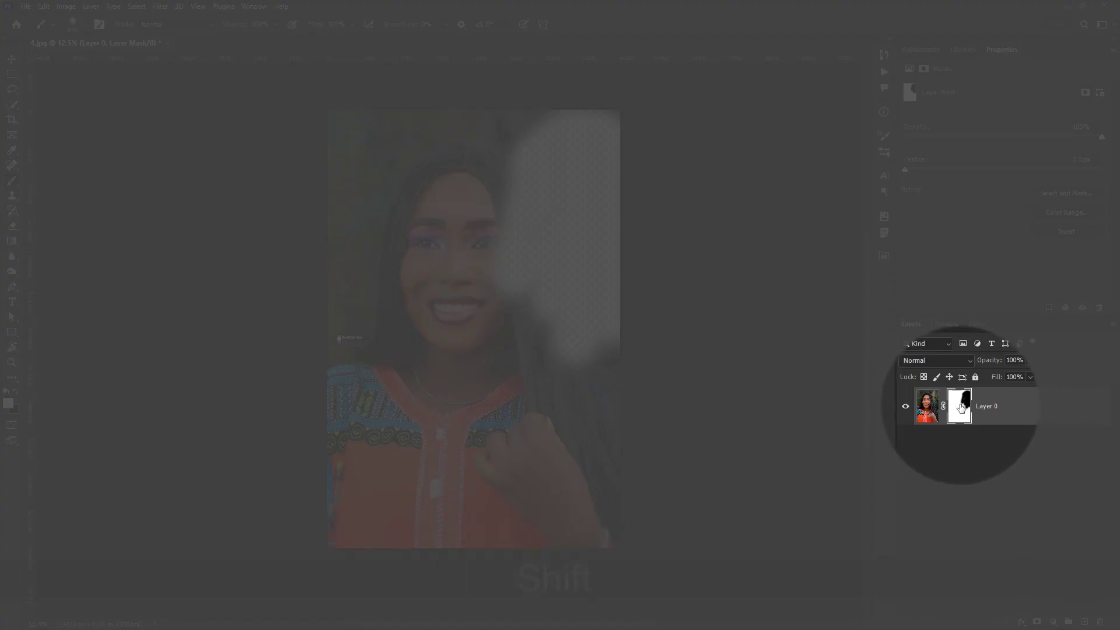
{"action": "left_click", "coordinate": [961, 406], "text": "shift"}
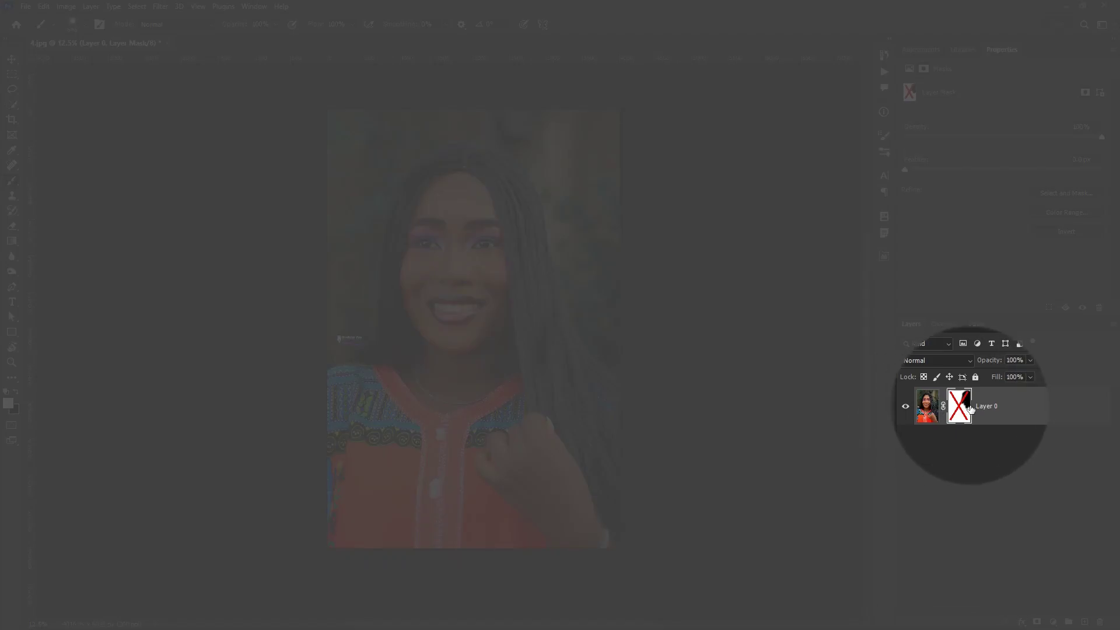
Re-enable the photo's layer mask, then display the mask alone on the canvas and return to the image
{"action": "left_click", "coordinate": [968, 408], "text": "shift"}
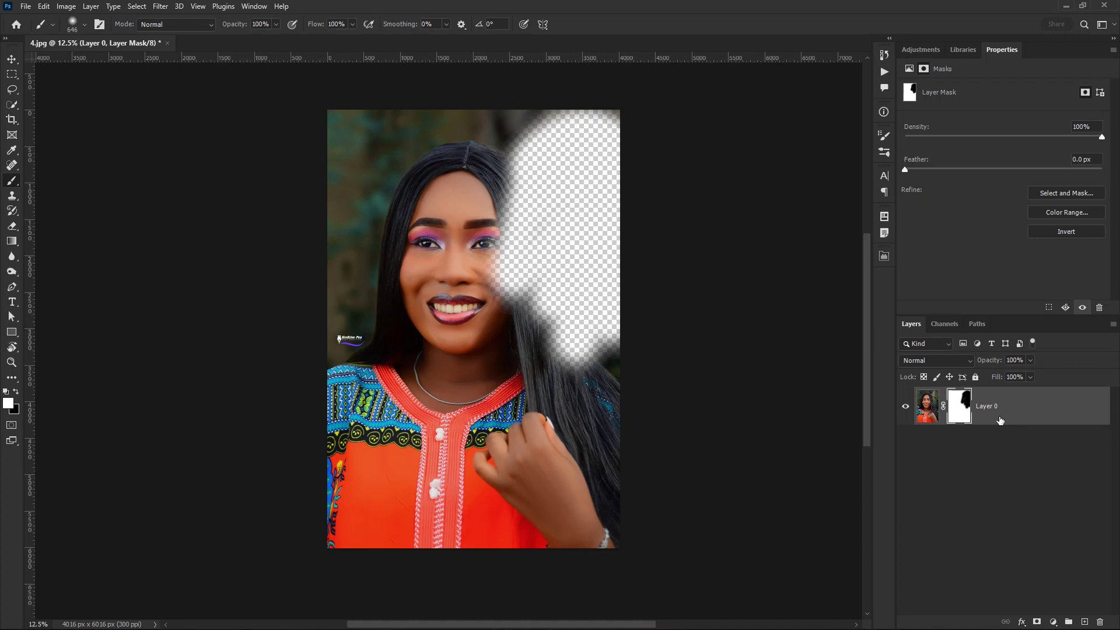
{"action": "key", "text": "alt"}
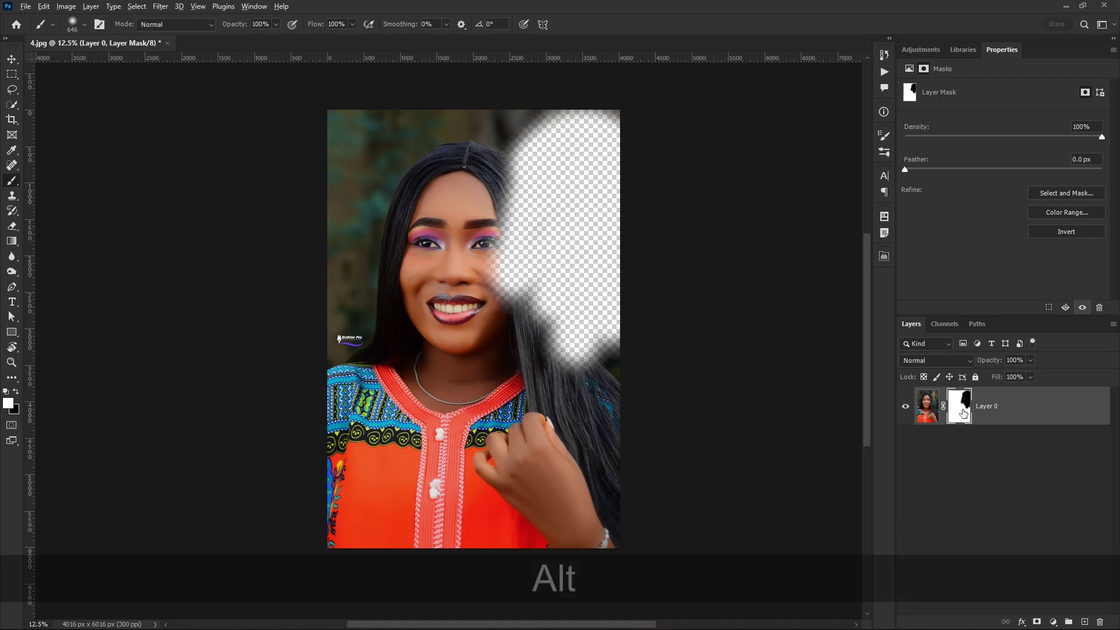
{"action": "left_click", "coordinate": [961, 408], "text": "alt"}
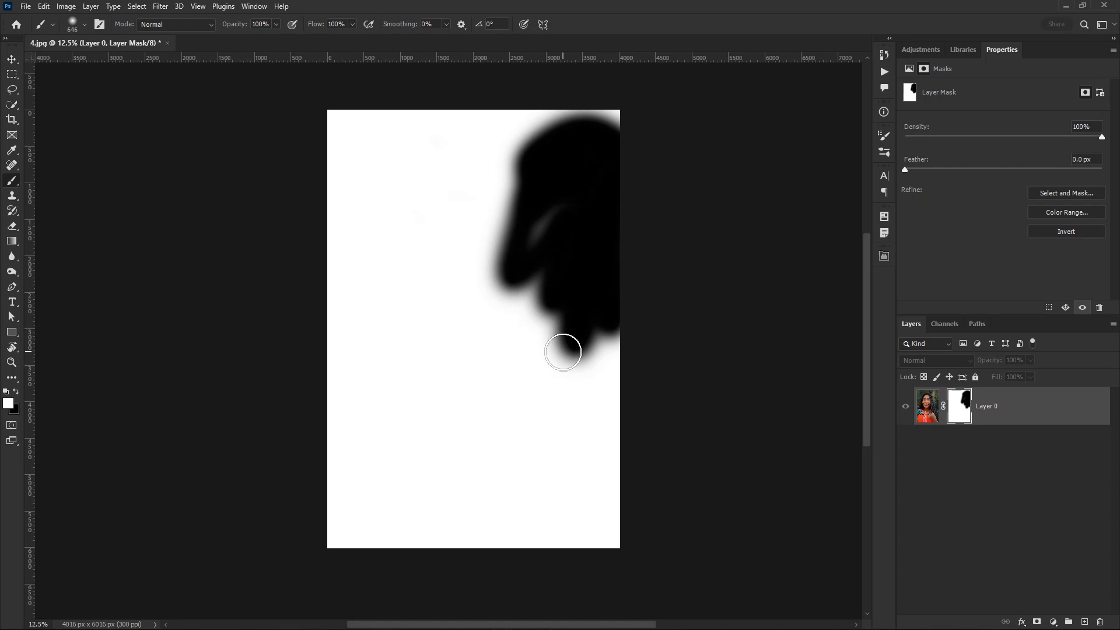
{"action": "key", "text": "alt"}
{"action": "left_click", "coordinate": [963, 409], "text": "alt"}
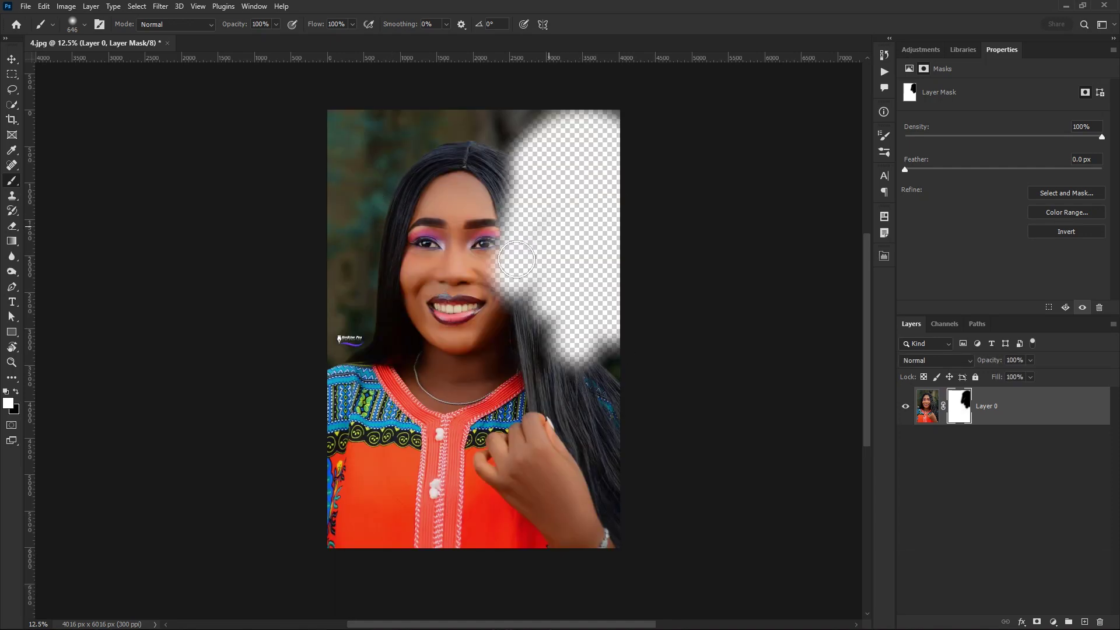
Examine the masked area in the photo's upper right for leftover pixels, comparing the image with the mask shown alone
{"action": "key", "text": "ctrl+space"}
{"action": "left_click_drag", "start_coordinate": [555, 238], "coordinate": [585, 240]}
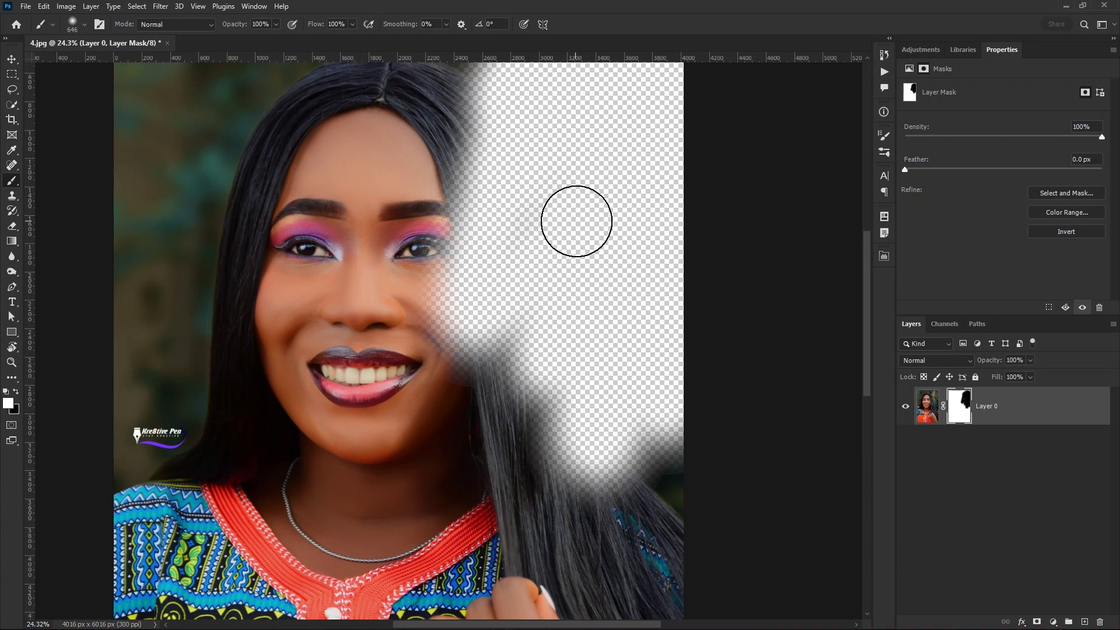
{"action": "key", "text": "ctrl+space"}
{"action": "left_click_drag", "start_coordinate": [592, 258], "coordinate": [528, 249]}
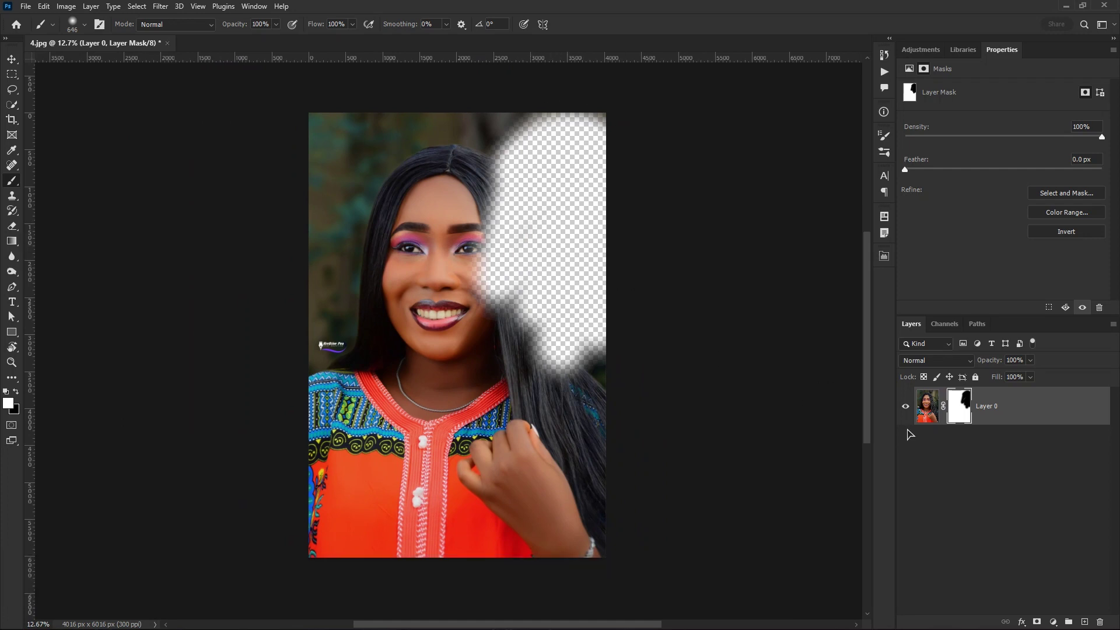
{"action": "left_click", "coordinate": [960, 407], "text": "alt"}
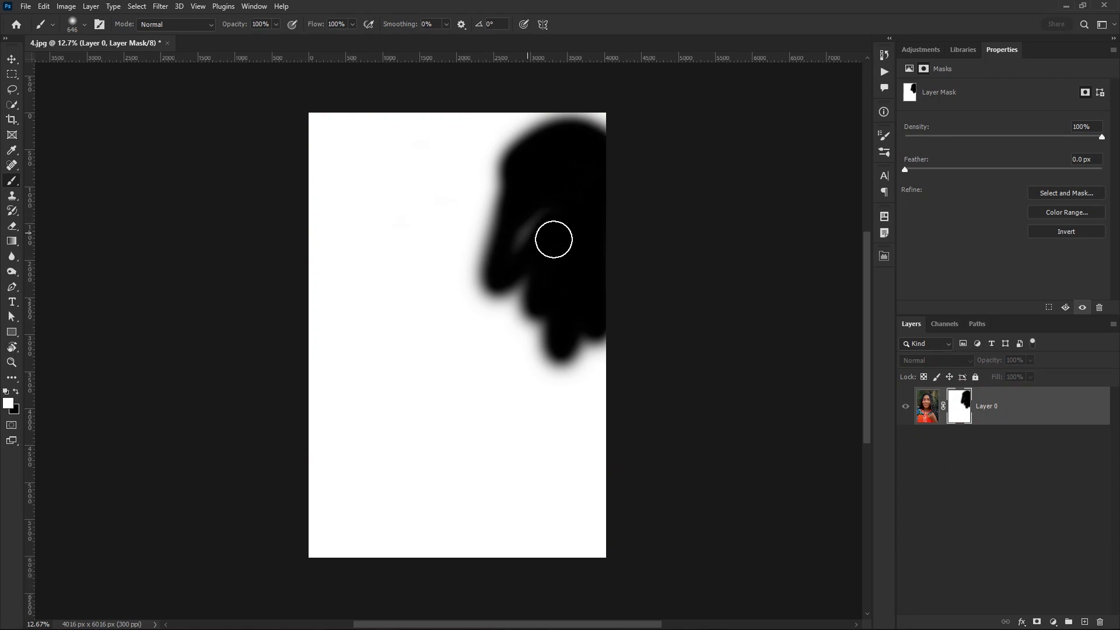
{"action": "left_click", "coordinate": [968, 420], "text": "alt"}
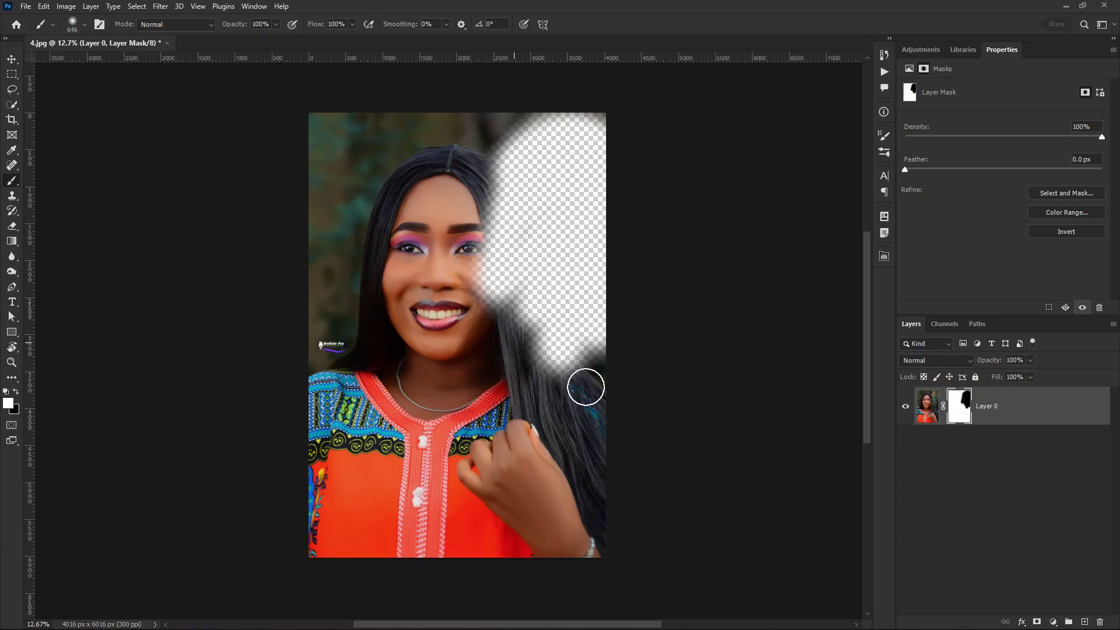
Add a Solid Color fill layer in white ffffff and place it beneath the photo layer
{"action": "left_click", "coordinate": [1055, 623]}
{"action": "left_click", "coordinate": [1042, 421]}
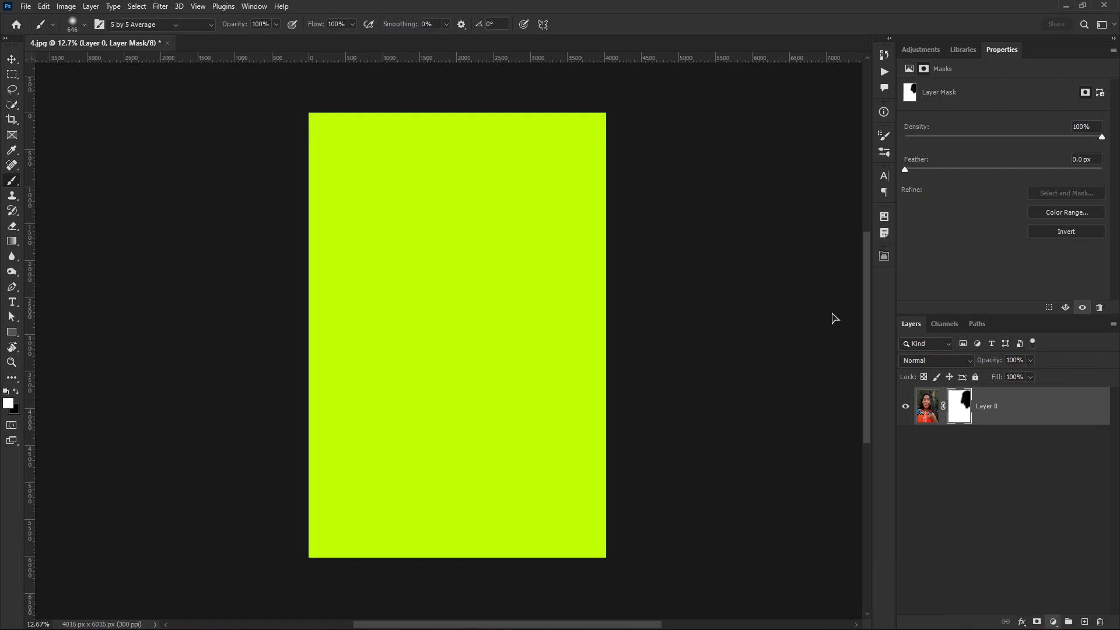
{"action": "type", "text": "ffffff"}
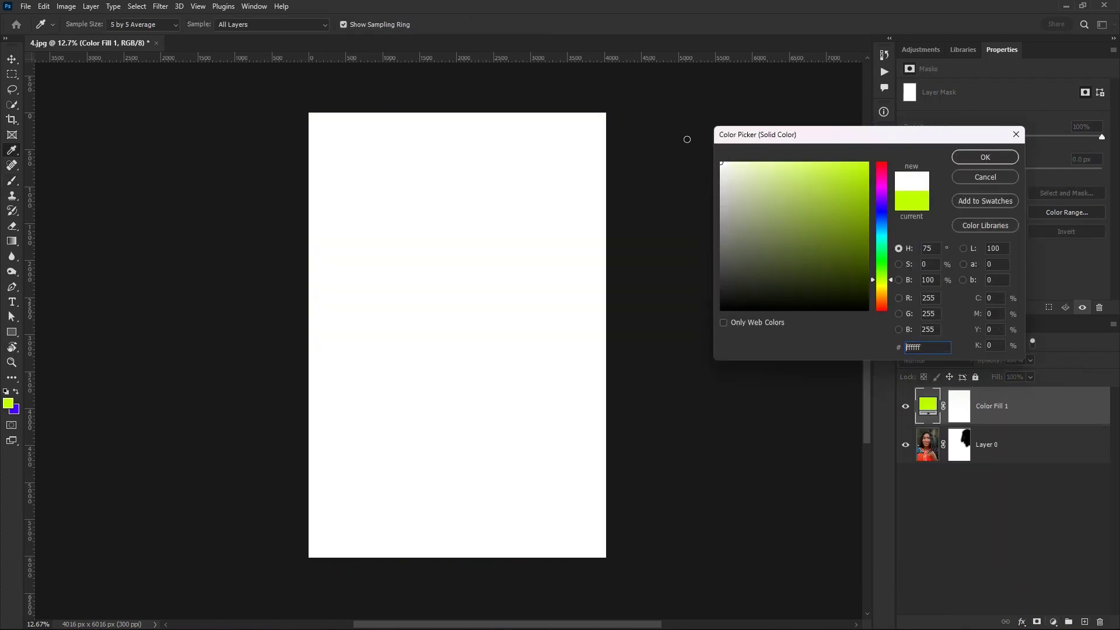
{"action": "left_click", "coordinate": [985, 157]}
{"action": "left_click_drag", "start_coordinate": [1038, 418], "coordinate": [1036, 475]}
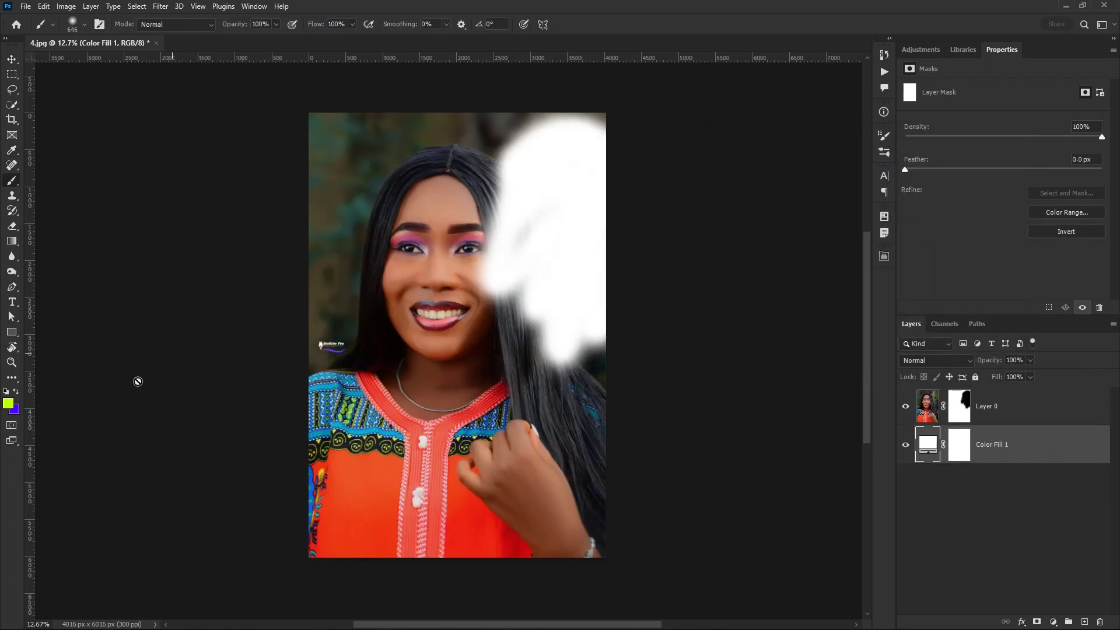
View the photo's mask alone, paint out the grey streak in its black area with a size 472 black brush, and return to the image
{"action": "left_click", "coordinate": [949, 411]}
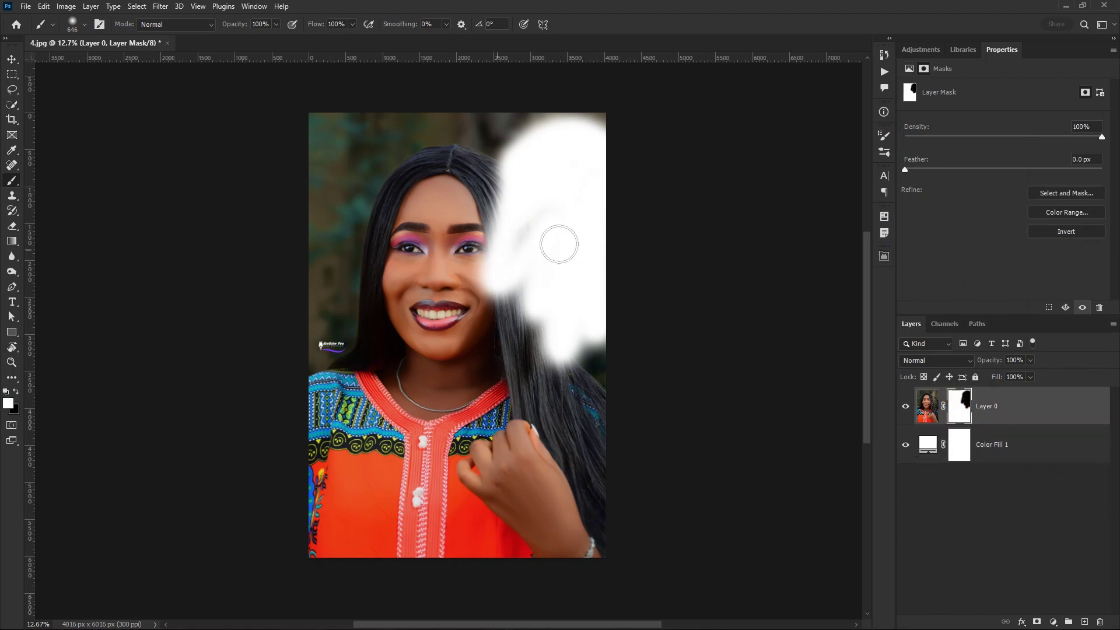
{"action": "left_click", "coordinate": [959, 408], "text": "alt"}
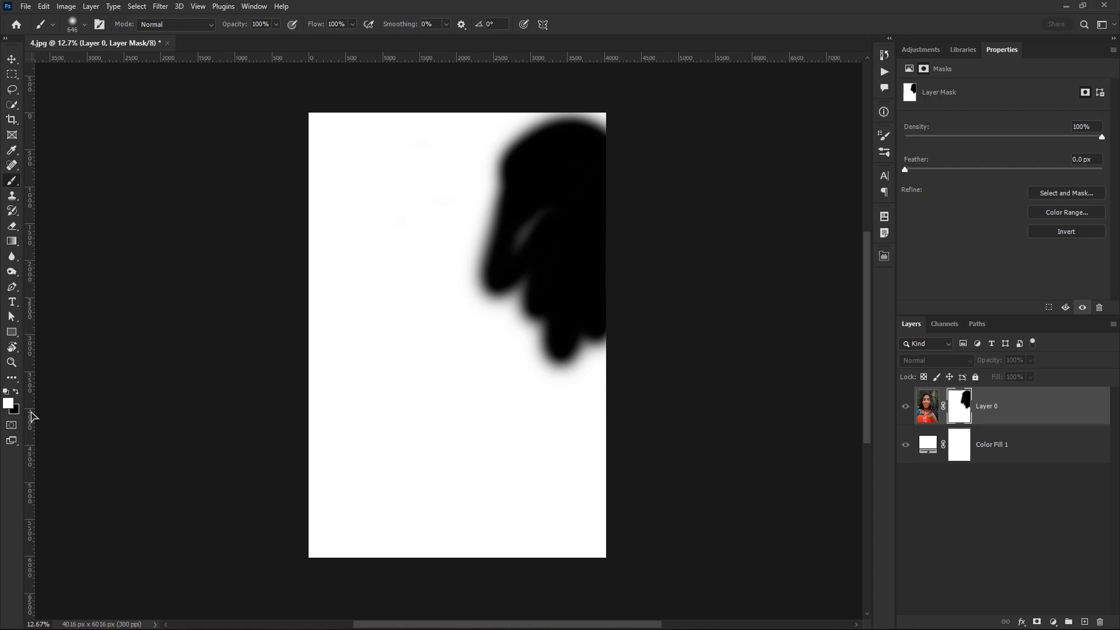
{"action": "left_click", "coordinate": [16, 392]}
{"action": "right_click", "coordinate": [555, 227], "text": "alt"}
{"action": "left_click_drag", "start_coordinate": [555, 228], "coordinate": [545, 225]}
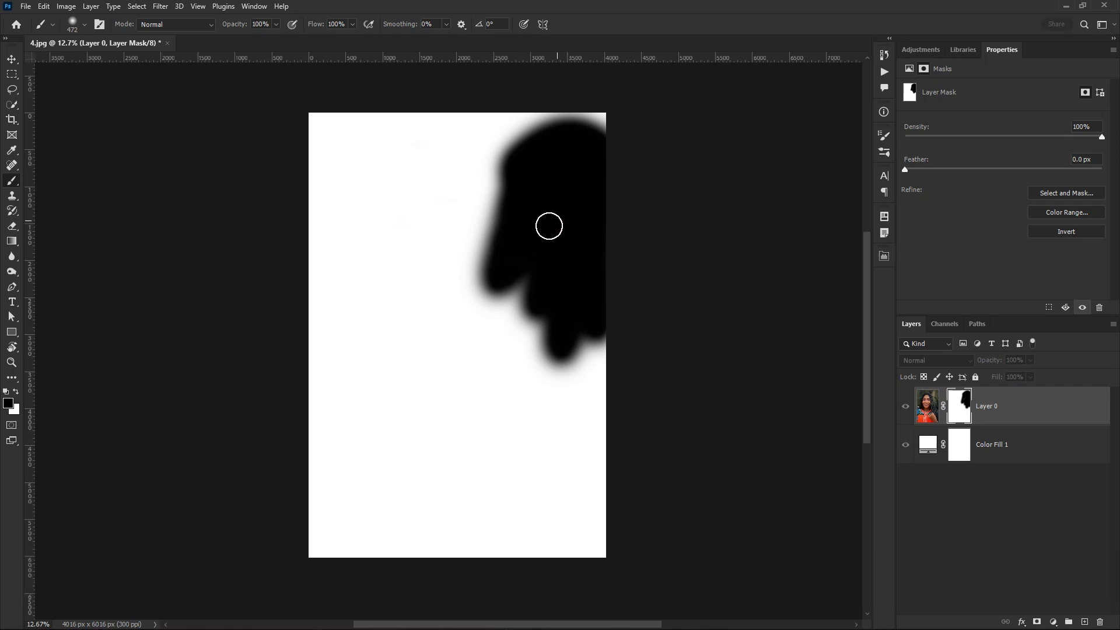
{"action": "left_click", "coordinate": [562, 215]}
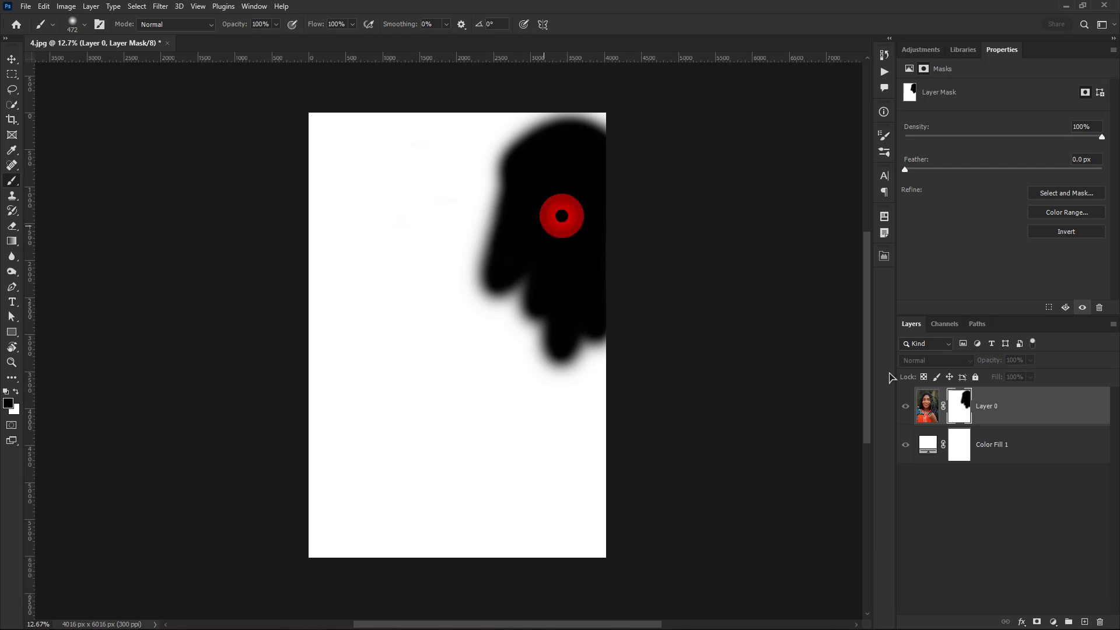
{"action": "left_click", "coordinate": [963, 407], "text": "alt"}
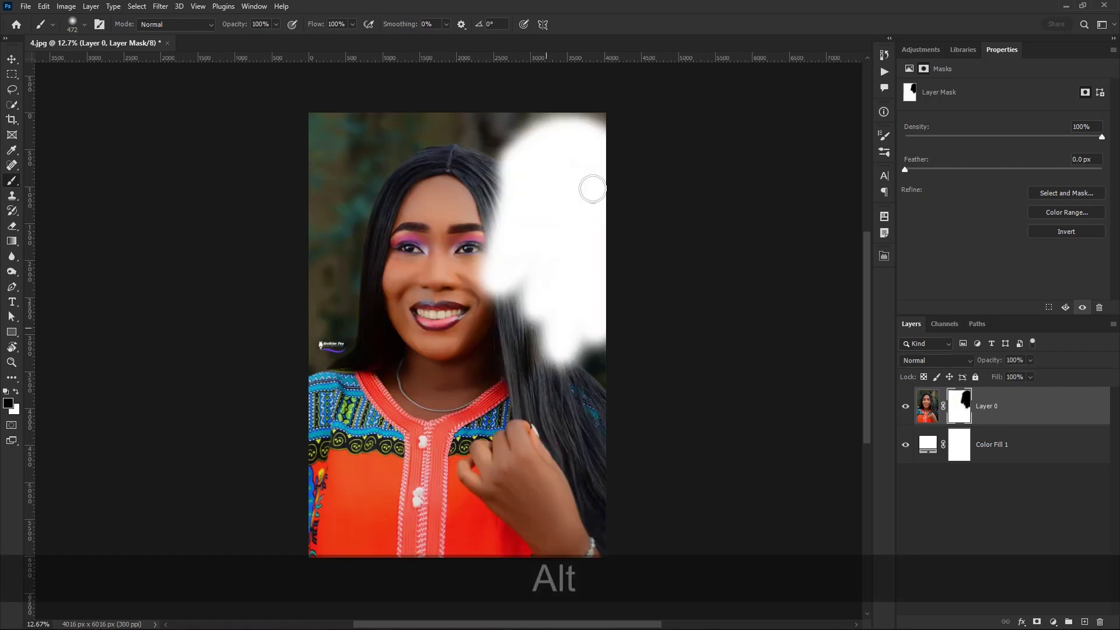
Delete the photo's layer mask without applying it, and add a black mask that hides the whole layer
{"action": "mouse_move", "coordinate": [541, 398]}
{"action": "left_mouse_down"}
{"action": "mouse_move", "coordinate": [535, 375]}
{"action": "mouse_move", "coordinate": [554, 398]}
{"action": "left_mouse_up"}
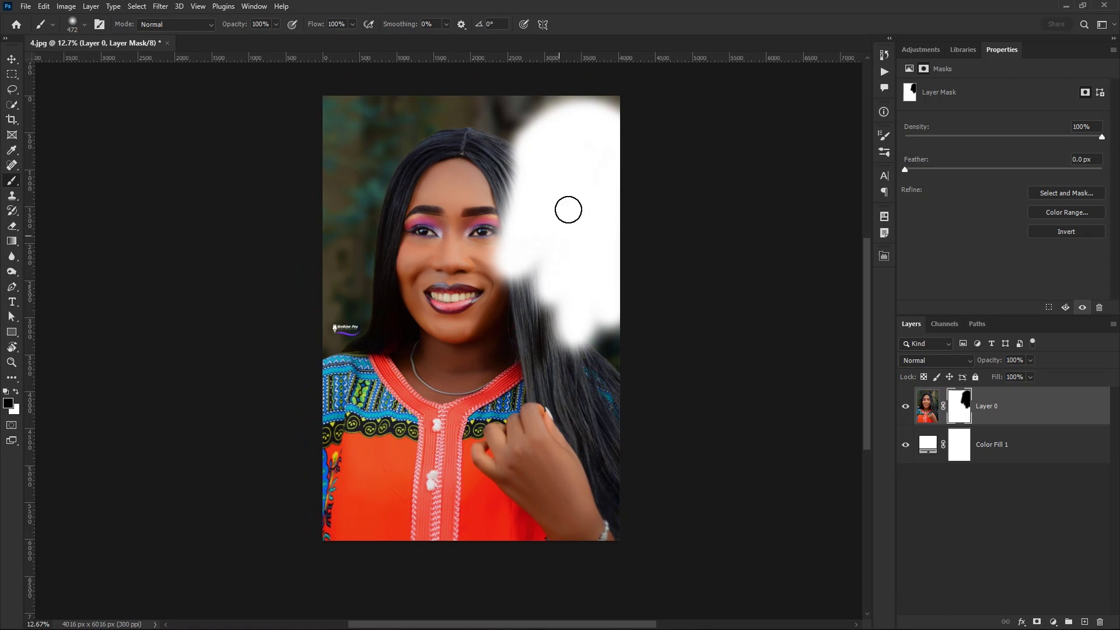
{"action": "left_click_drag", "start_coordinate": [960, 407], "coordinate": [1101, 622]}
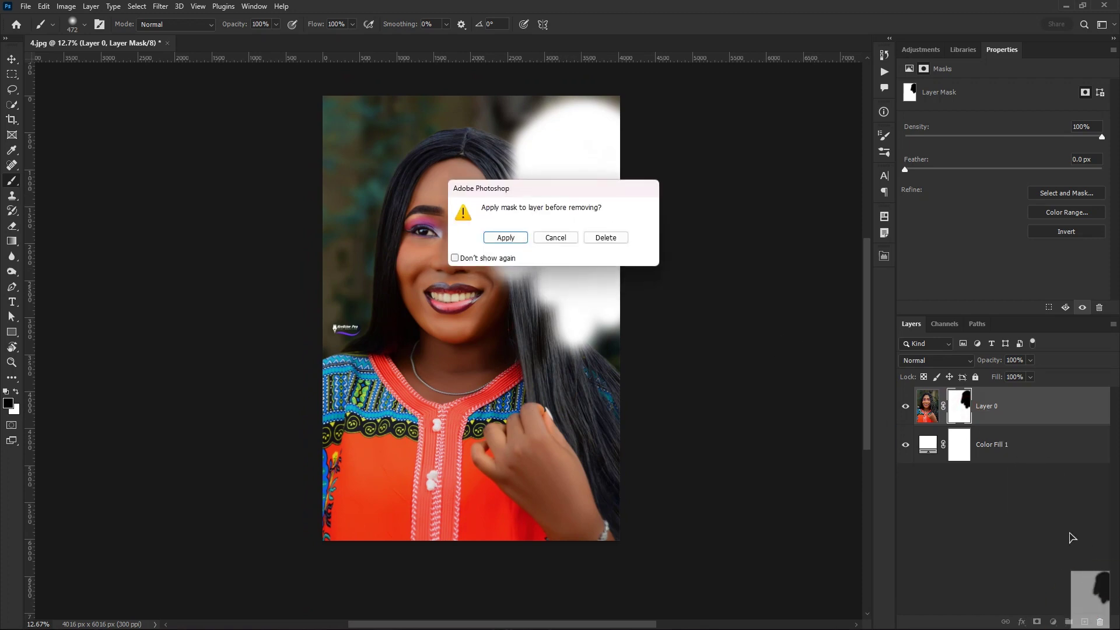
{"action": "left_click", "coordinate": [605, 237]}
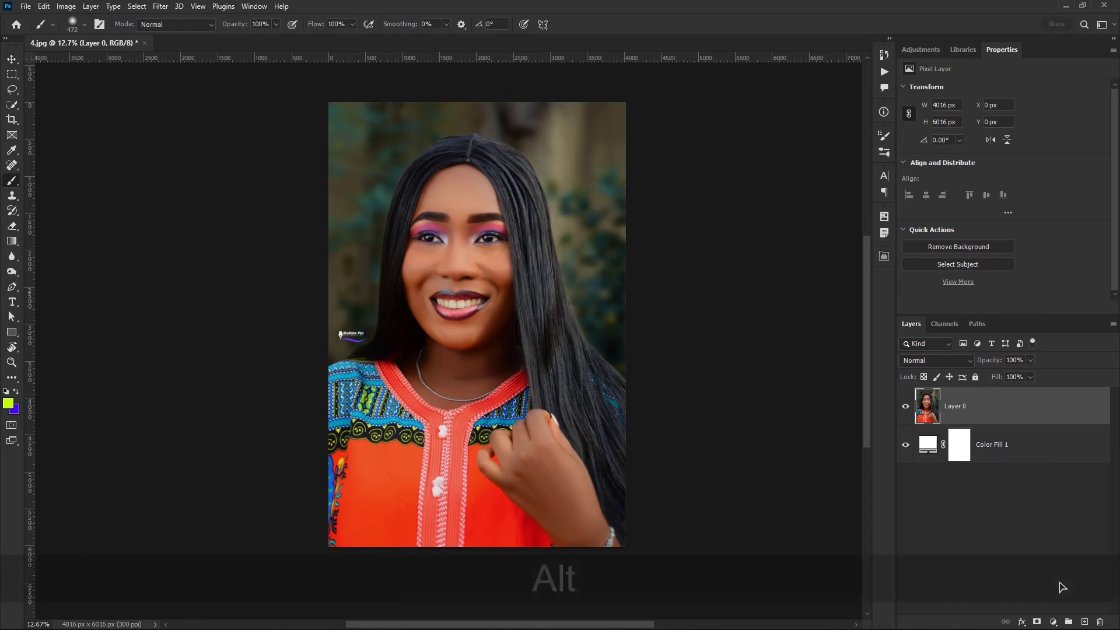
{"action": "left_click", "coordinate": [1038, 623], "text": "alt"}
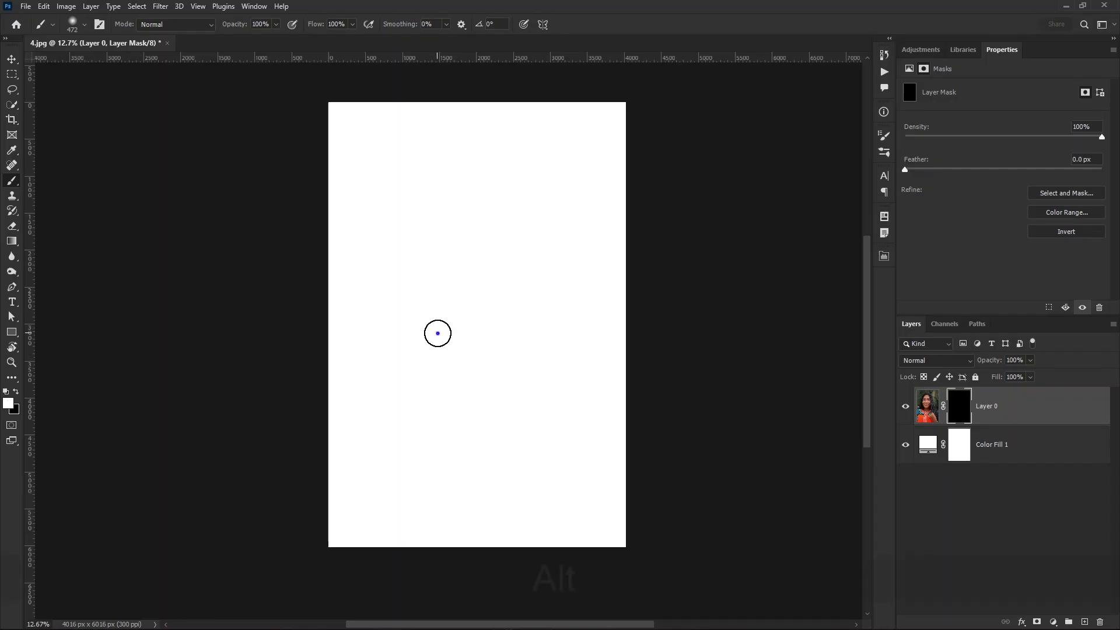
Try revealing the portrait by painting white on the black mask with a soft brush enlarged to 1451, and undo the painting
{"action": "mouse_move", "coordinate": [438, 333]}
{"action": "left_mouse_down"}
{"action": "mouse_move", "coordinate": [474, 339]}
{"action": "mouse_move", "coordinate": [482, 265]}
{"action": "mouse_move", "coordinate": [451, 227]}
{"action": "mouse_move", "coordinate": [485, 287]}
{"action": "mouse_move", "coordinate": [549, 291]}
{"action": "mouse_move", "coordinate": [482, 191]}
{"action": "mouse_move", "coordinate": [488, 206]}
{"action": "mouse_move", "coordinate": [447, 207]}
{"action": "mouse_move", "coordinate": [483, 179]}
{"action": "mouse_move", "coordinate": [449, 348]}
{"action": "mouse_move", "coordinate": [512, 317]}
{"action": "mouse_move", "coordinate": [444, 287]}
{"action": "mouse_move", "coordinate": [480, 194]}
{"action": "mouse_move", "coordinate": [500, 237]}
{"action": "mouse_move", "coordinate": [434, 279]}
{"action": "mouse_move", "coordinate": [506, 309]}
{"action": "mouse_move", "coordinate": [447, 364]}
{"action": "mouse_move", "coordinate": [418, 281]}
{"action": "mouse_move", "coordinate": [478, 381]}
{"action": "mouse_move", "coordinate": [435, 220]}
{"action": "mouse_move", "coordinate": [498, 213]}
{"action": "mouse_move", "coordinate": [484, 350]}
{"action": "mouse_move", "coordinate": [522, 388]}
{"action": "mouse_move", "coordinate": [479, 426]}
{"action": "mouse_move", "coordinate": [525, 386]}
{"action": "mouse_move", "coordinate": [515, 261]}
{"action": "mouse_move", "coordinate": [463, 189]}
{"action": "mouse_move", "coordinate": [460, 293]}
{"action": "mouse_move", "coordinate": [460, 234]}
{"action": "mouse_move", "coordinate": [438, 297]}
{"action": "mouse_move", "coordinate": [463, 318]}
{"action": "mouse_move", "coordinate": [478, 519]}
{"action": "left_mouse_up"}
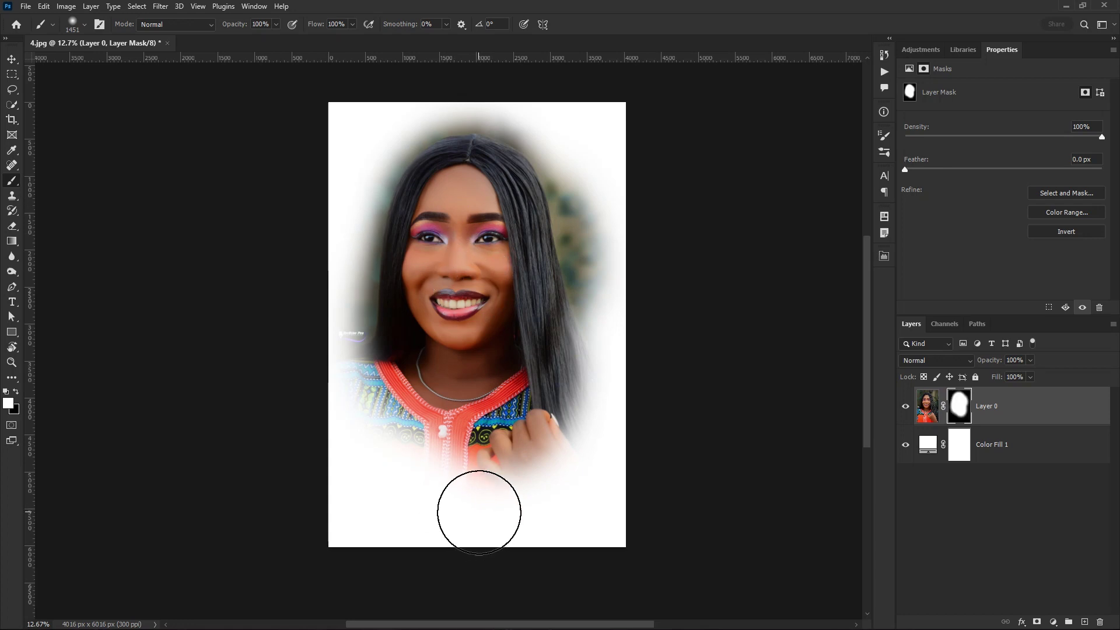
{"action": "key", "text": "ctrl+z"}
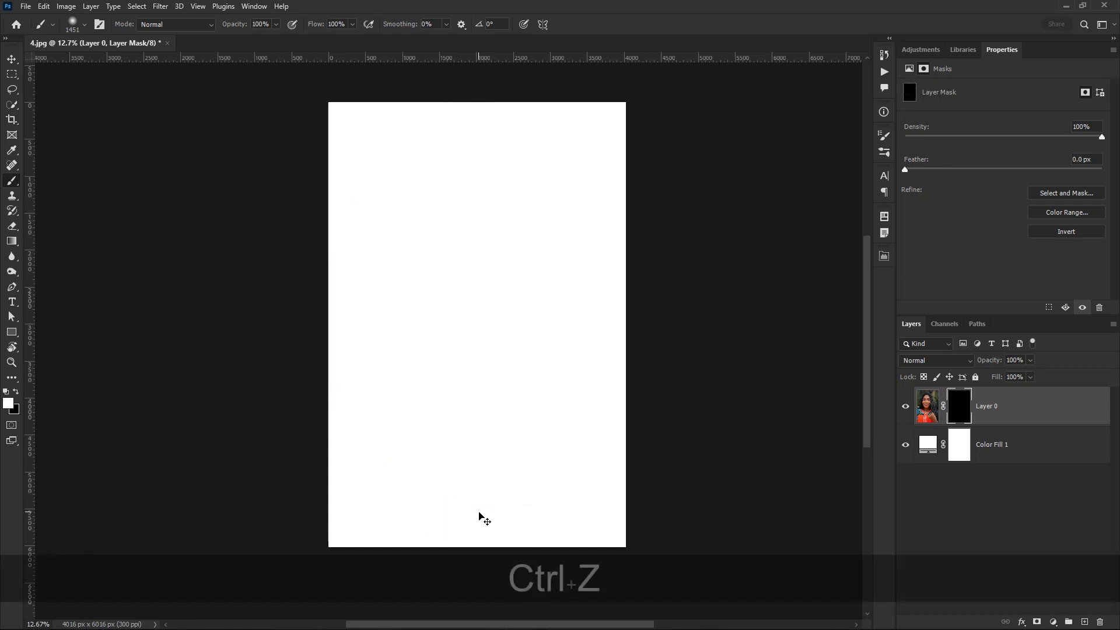
Make the brush hard-edged and reveal the face and surrounding hair by painting white on the black mask
{"action": "right_click", "coordinate": [13, 180]}
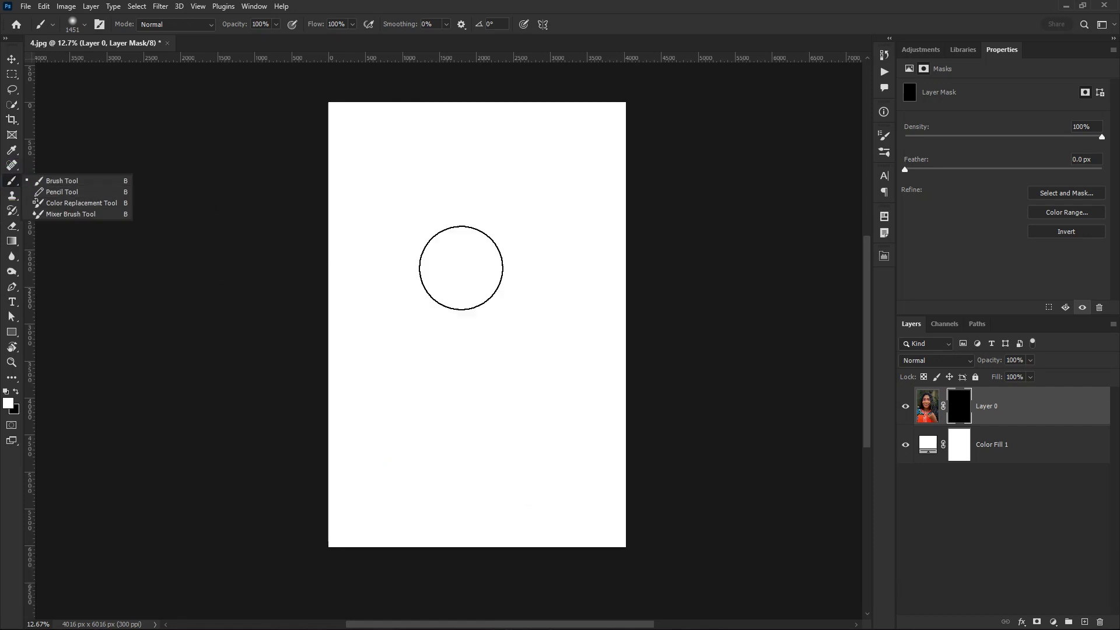
{"action": "right_click", "coordinate": [445, 243]}
{"action": "left_click", "coordinate": [653, 392]}
{"action": "key", "text": "Return"}
{"action": "mouse_move", "coordinate": [474, 245]}
{"action": "left_mouse_down"}
{"action": "mouse_move", "coordinate": [531, 205]}
{"action": "mouse_move", "coordinate": [475, 243]}
{"action": "mouse_move", "coordinate": [454, 304]}
{"action": "mouse_move", "coordinate": [508, 295]}
{"action": "mouse_move", "coordinate": [433, 333]}
{"action": "mouse_move", "coordinate": [450, 317]}
{"action": "left_mouse_up"}
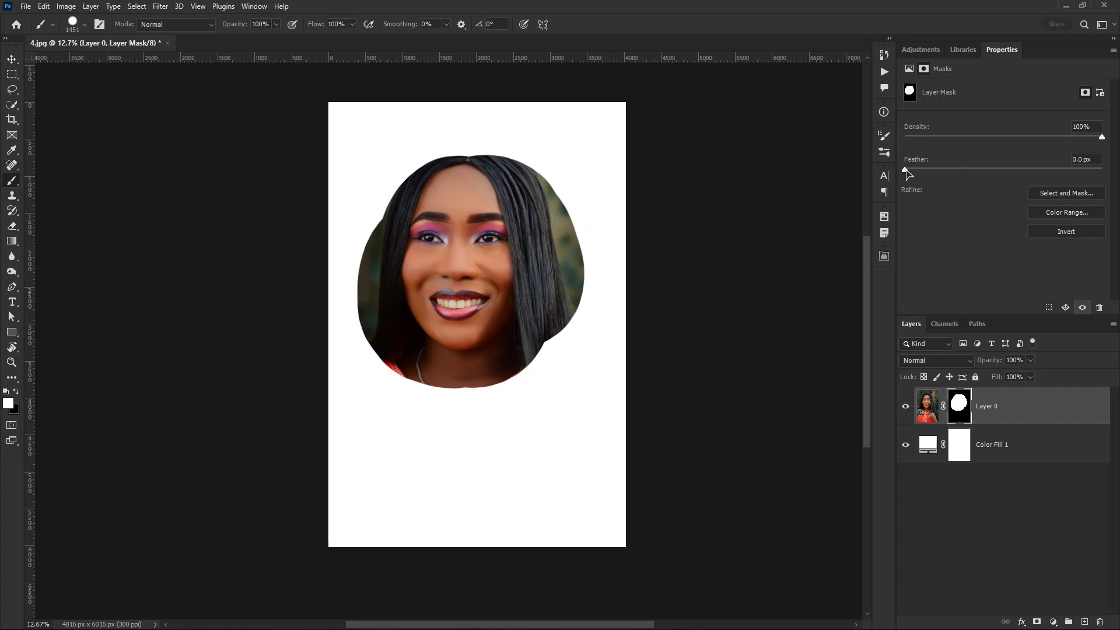
Set the layer mask's feather to 71.5 px and lower its density to 53%
{"action": "left_click", "coordinate": [958, 170]}
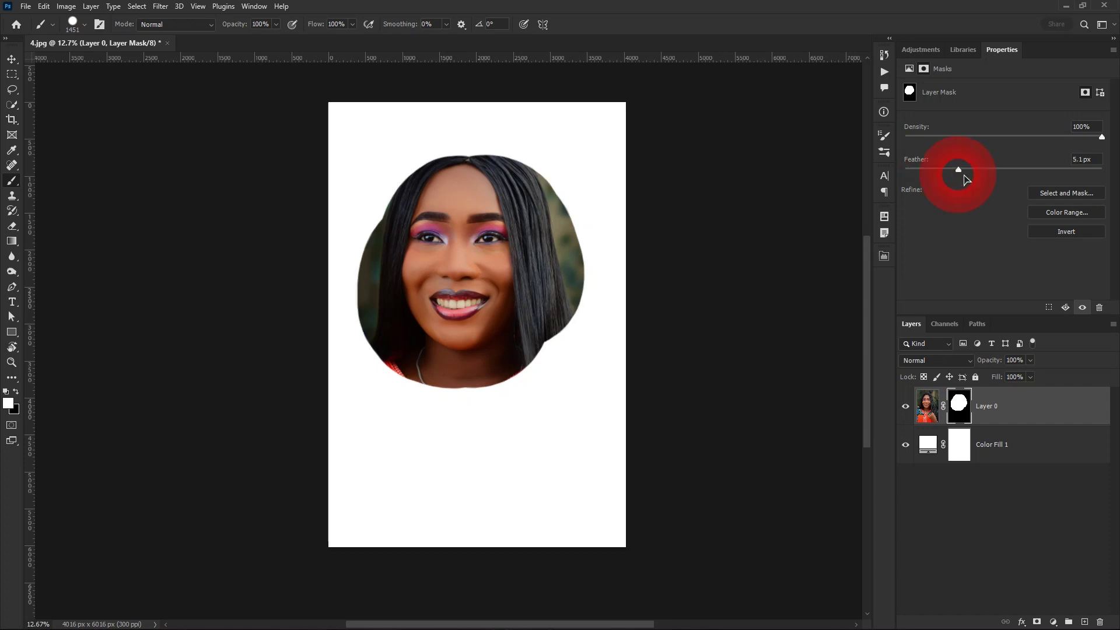
{"action": "left_click_drag", "start_coordinate": [977, 176], "coordinate": [999, 170]}
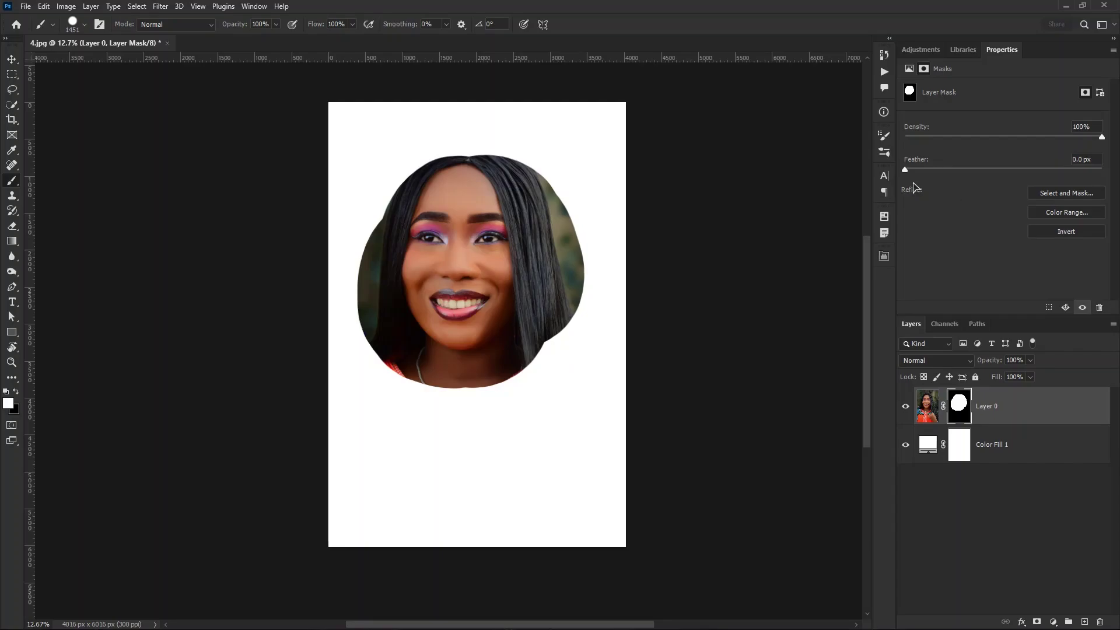
{"action": "left_click_drag", "start_coordinate": [906, 171], "coordinate": [1021, 170]}
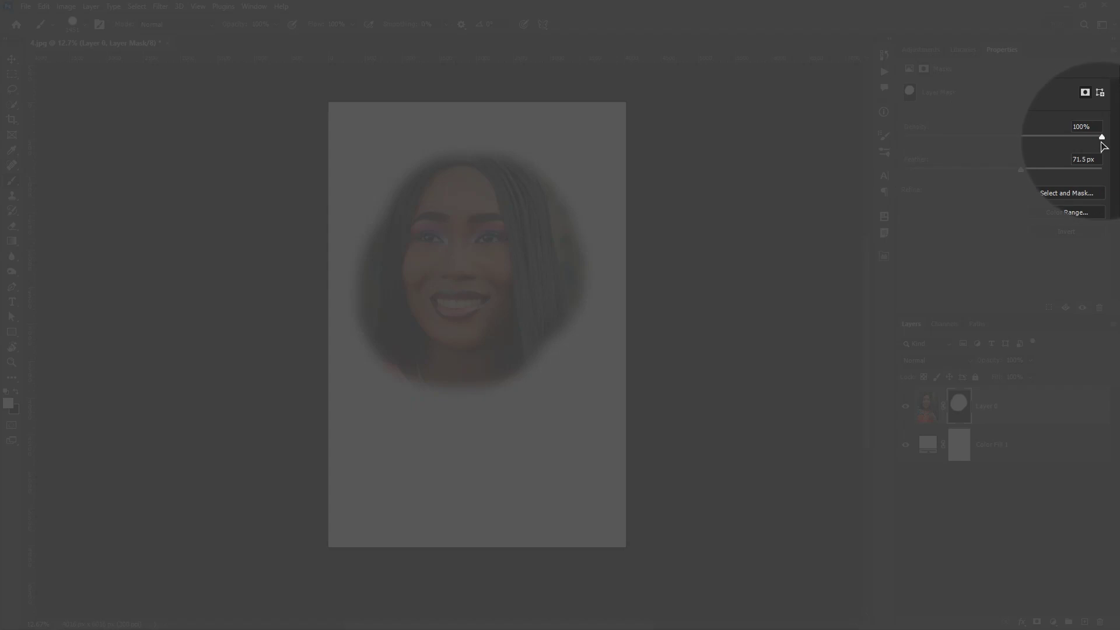
{"action": "left_click_drag", "start_coordinate": [1102, 140], "coordinate": [1013, 146]}
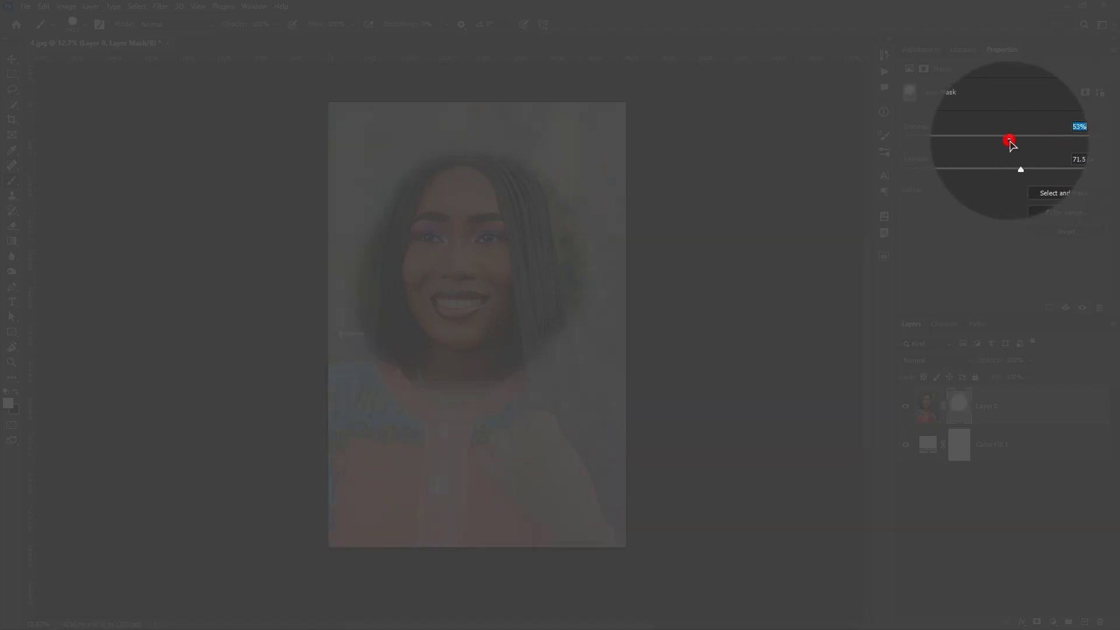